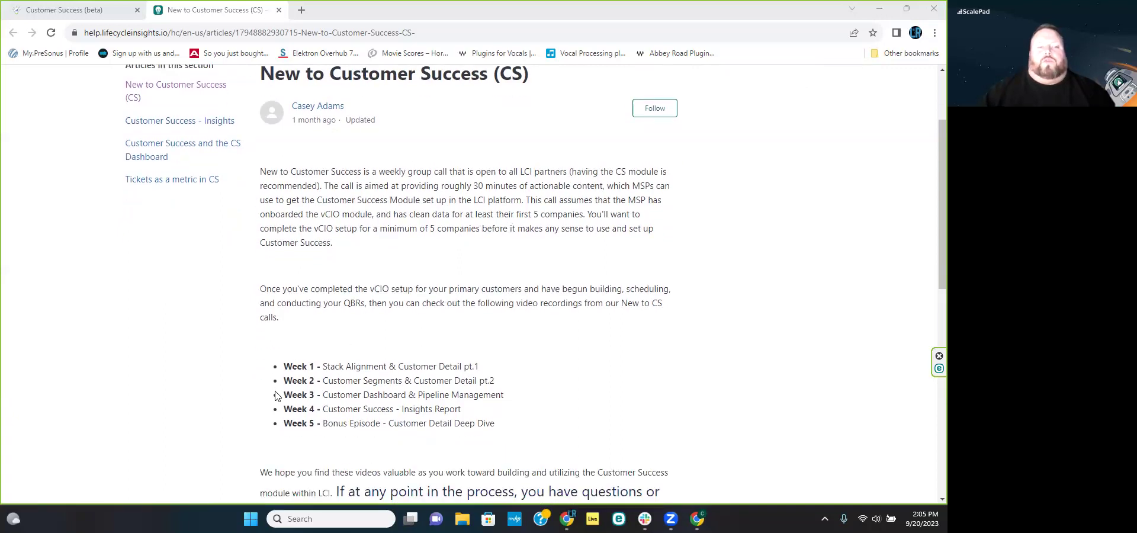
Highlight the Week 3, Week 2 and Week 1 topics in the article's list of training videos.
drag(285, 394, 519, 400)
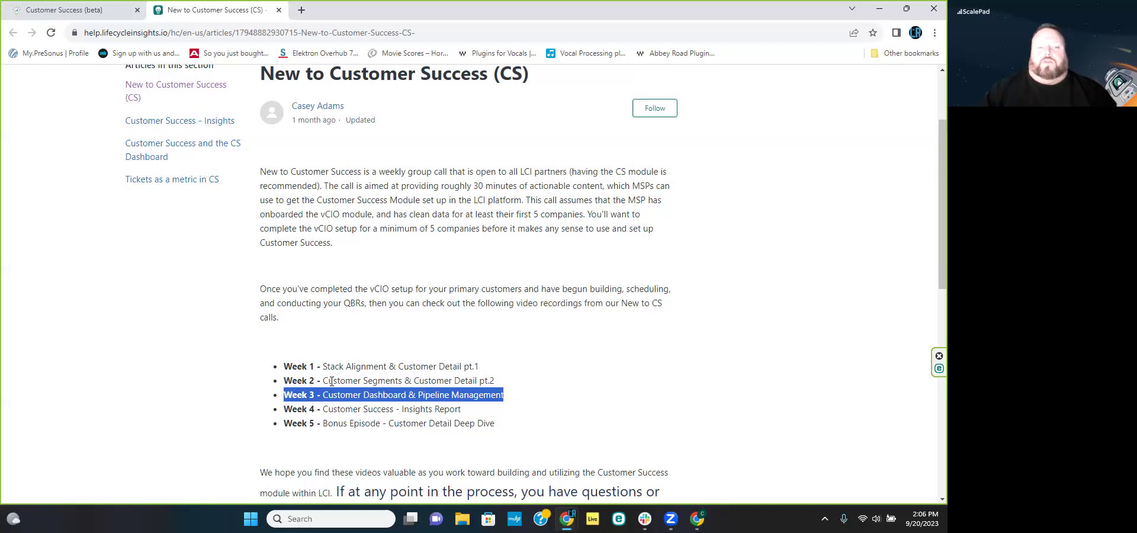
drag(321, 379, 507, 385)
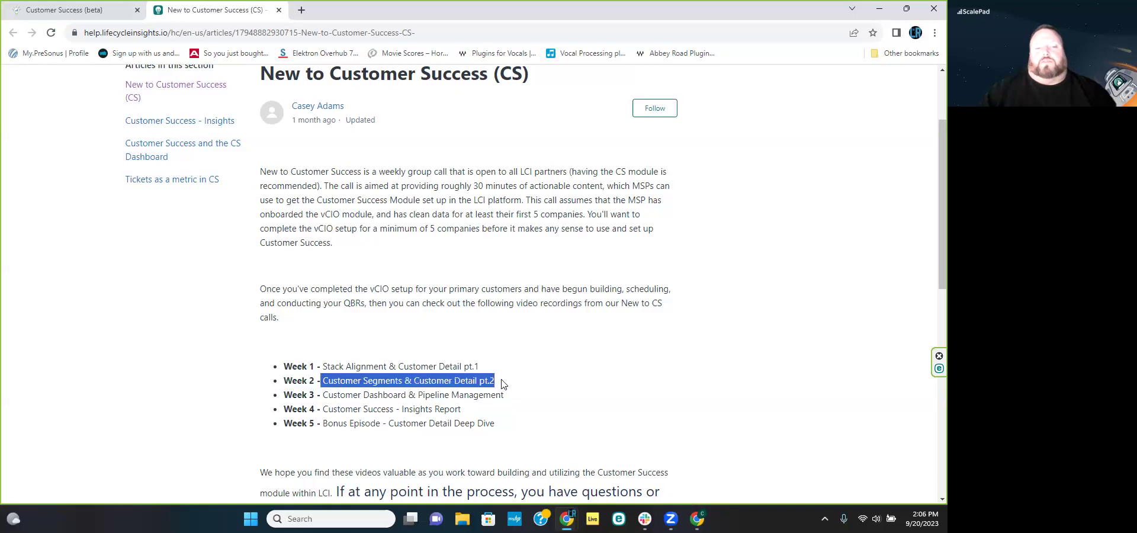
drag(323, 365, 490, 371)
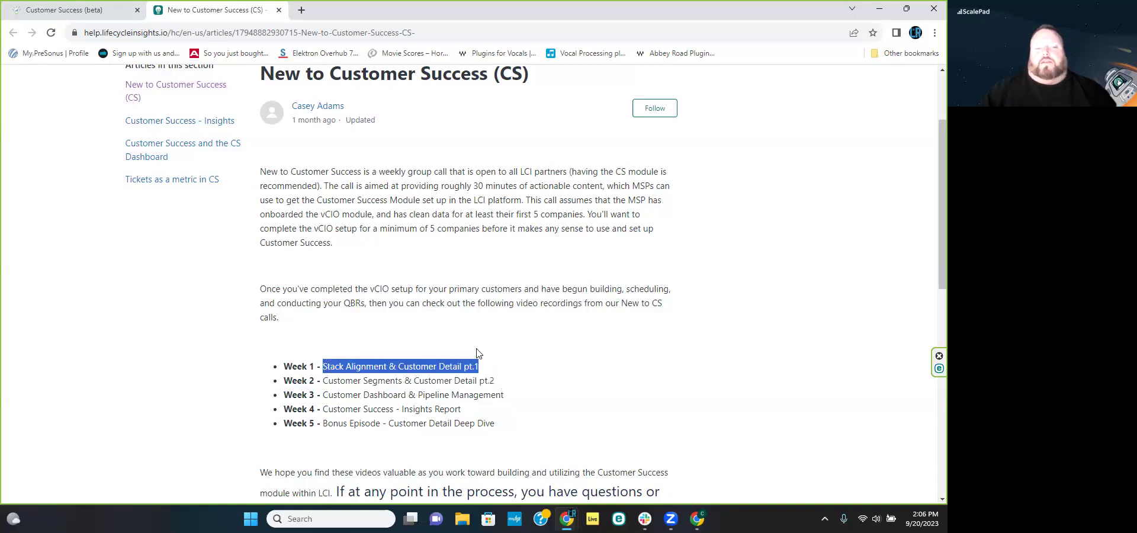
click(411, 284)
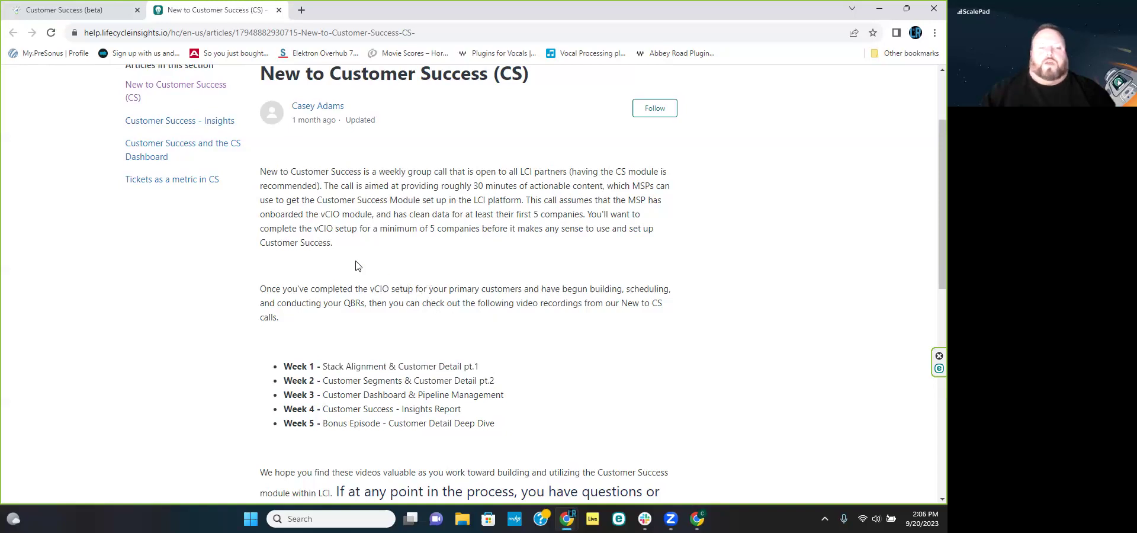
Switch to the Customer Success dashboard and look over its charts, from Customer Segments to Stack Opportunity and Stack Alignment.
click(76, 11)
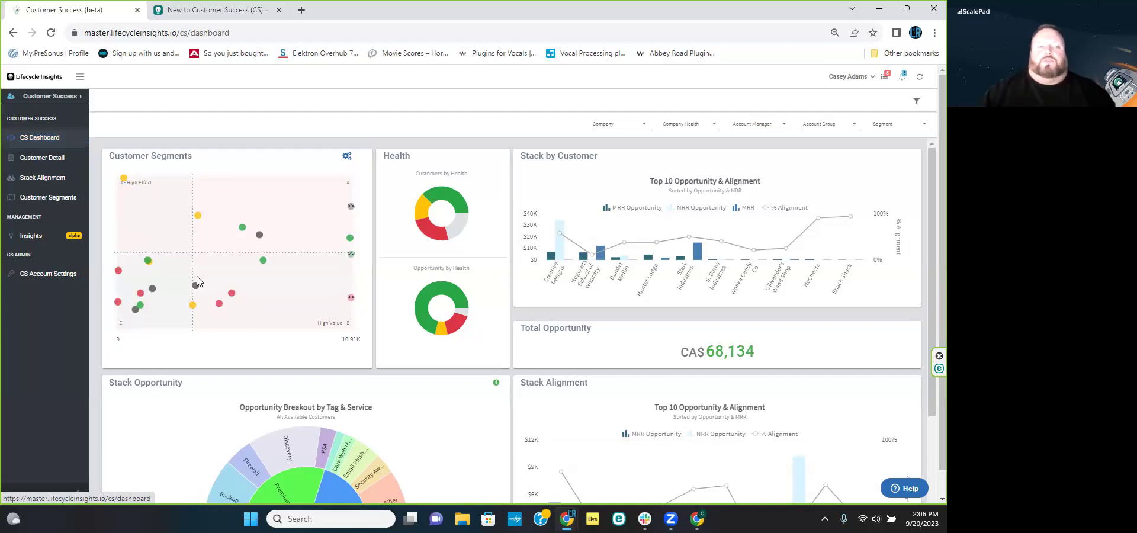
mouse_move(450, 206)
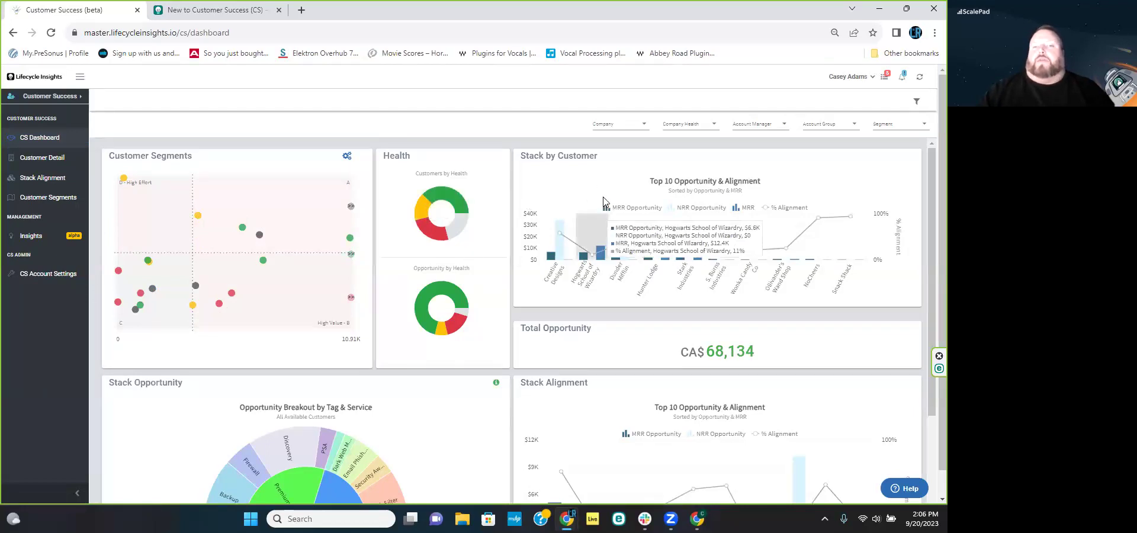
scroll(598, 237, down, 1)
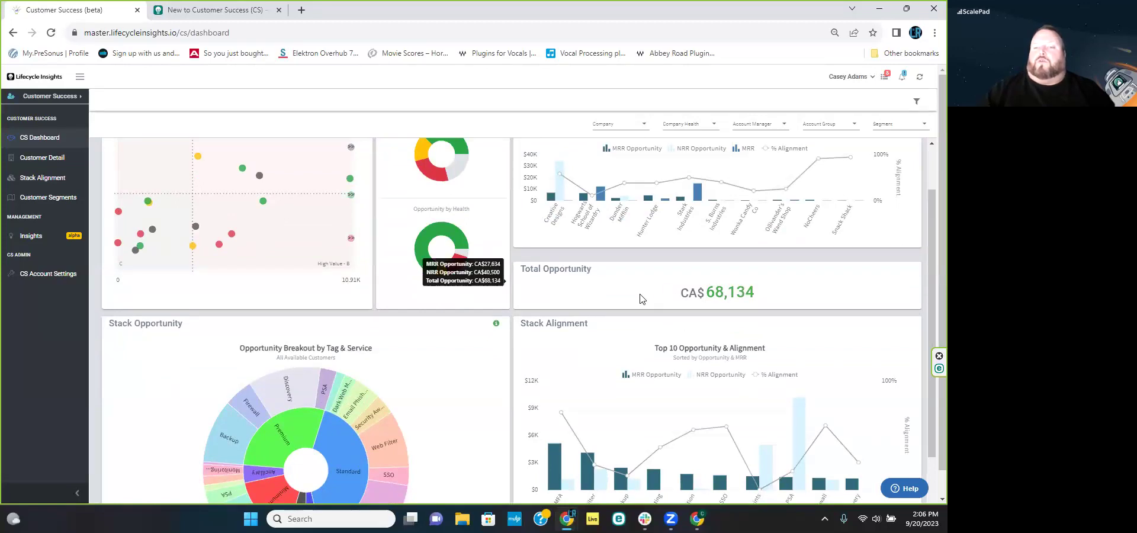
scroll(680, 290, down, 1)
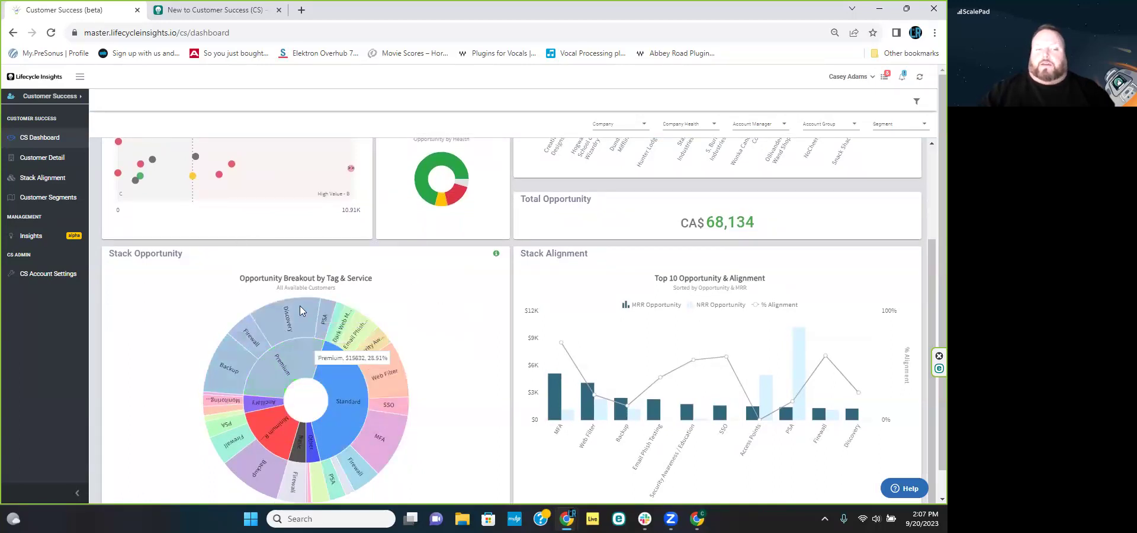
scroll(388, 312, up, 3)
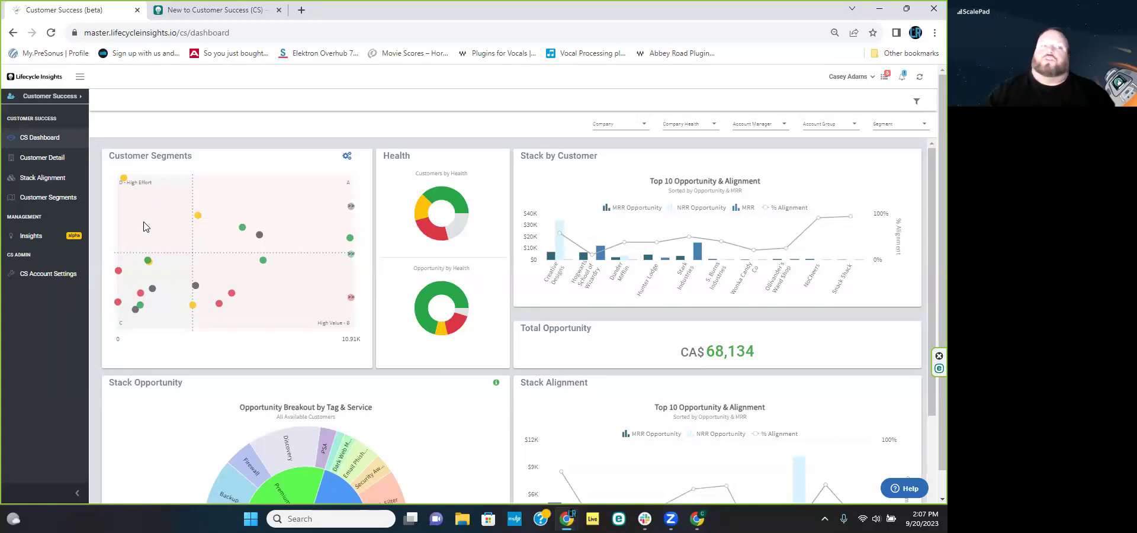
Examine the customers plotted in Customer Segments and the Customers by Health and Opportunity by Health rings.
mouse_move(233, 297)
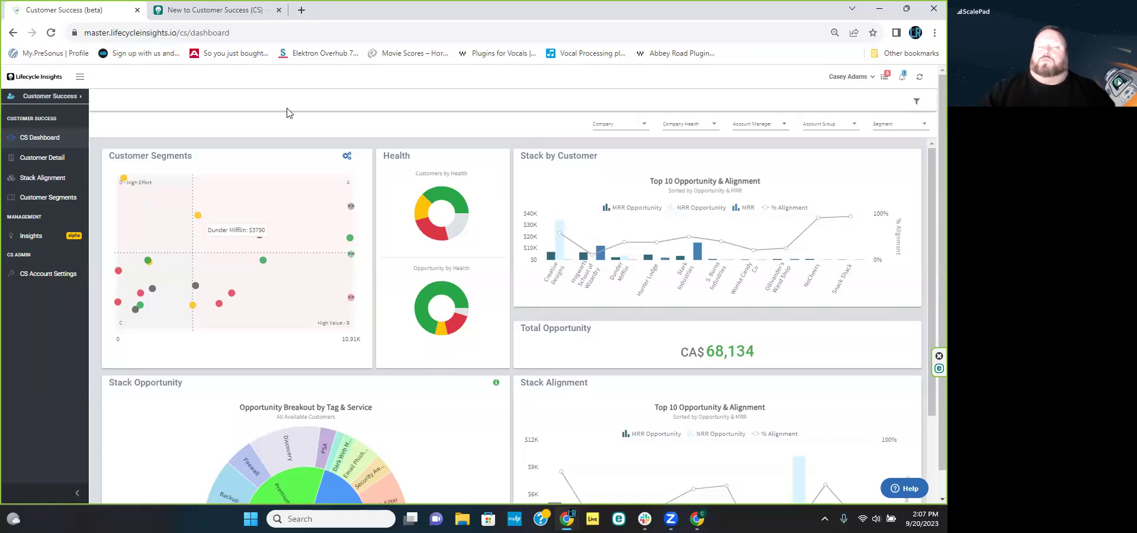
mouse_move(351, 208)
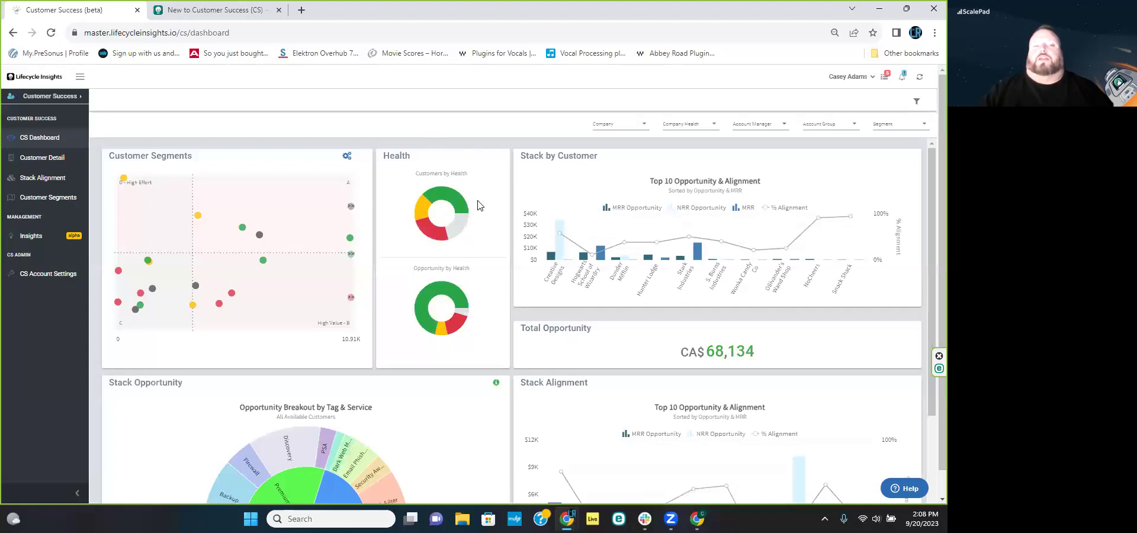
mouse_move(458, 200)
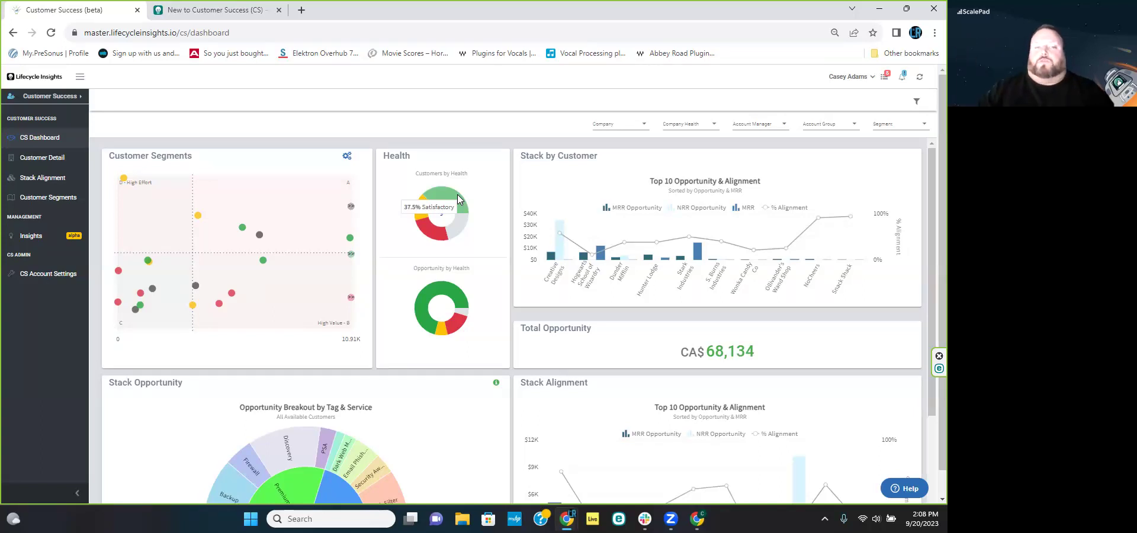
mouse_move(418, 213)
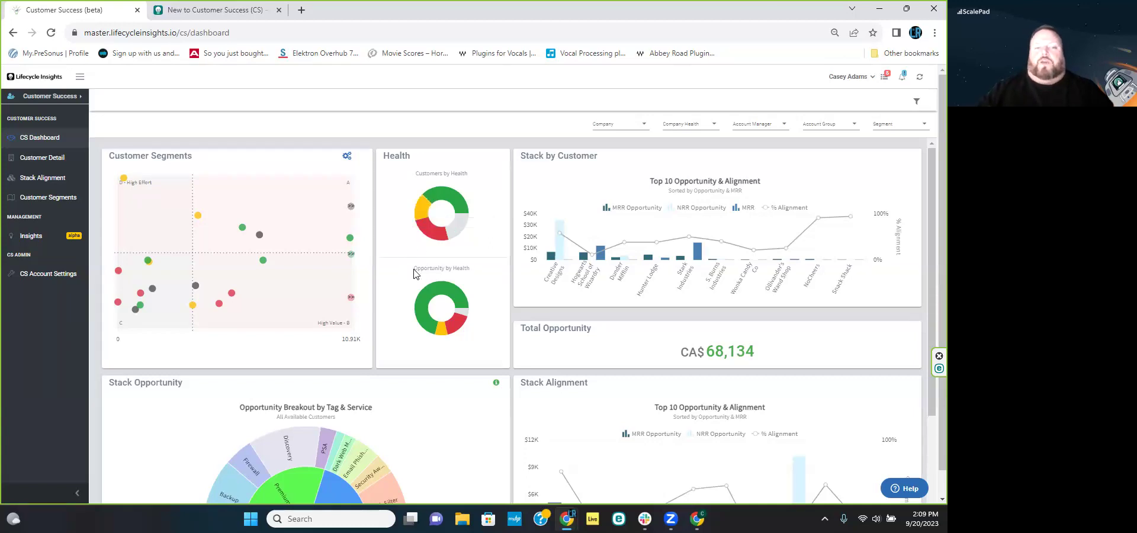
mouse_move(423, 297)
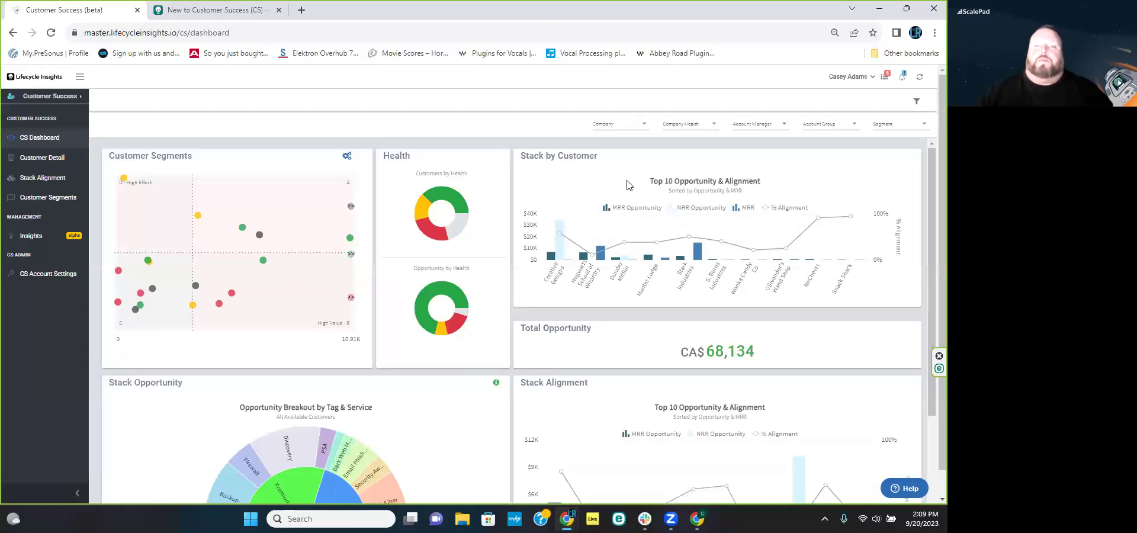
Examine the opportunity and alignment details of individual customers in the Stack by Customer chart.
scroll(600, 181, down, 1)
scroll(600, 178, up, 1)
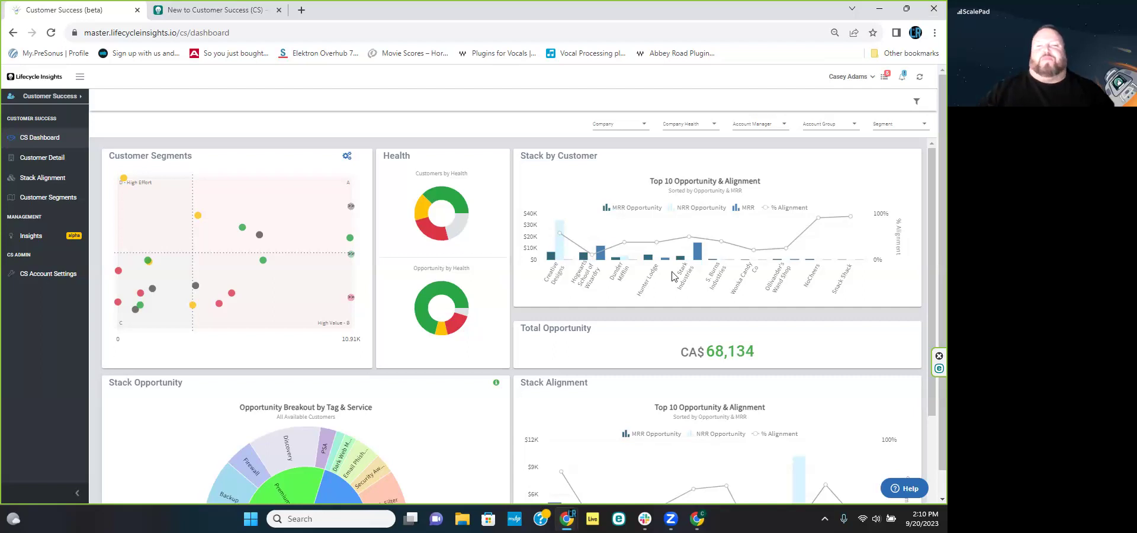
mouse_move(622, 223)
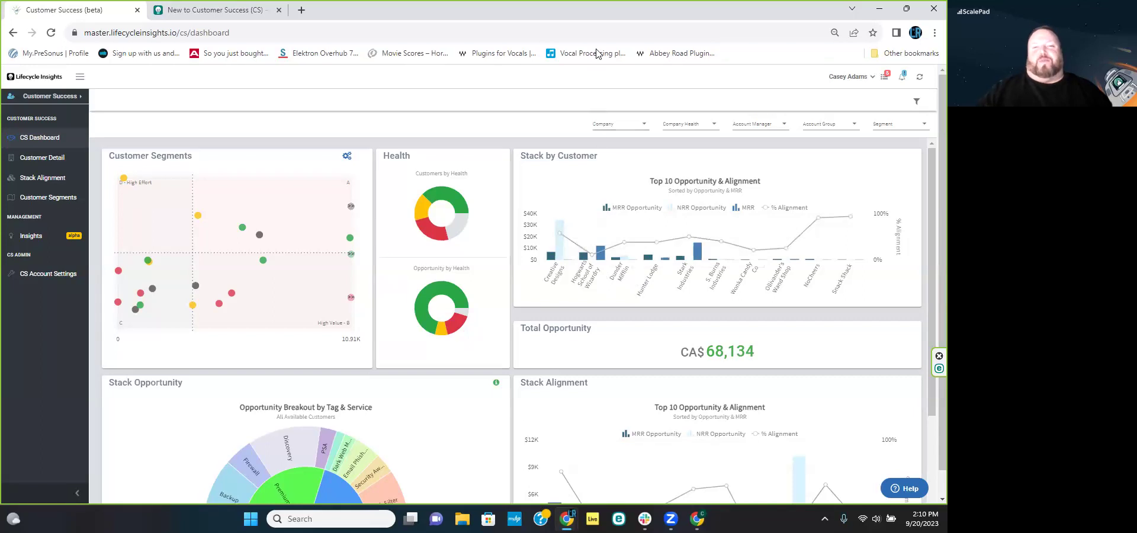
mouse_move(664, 260)
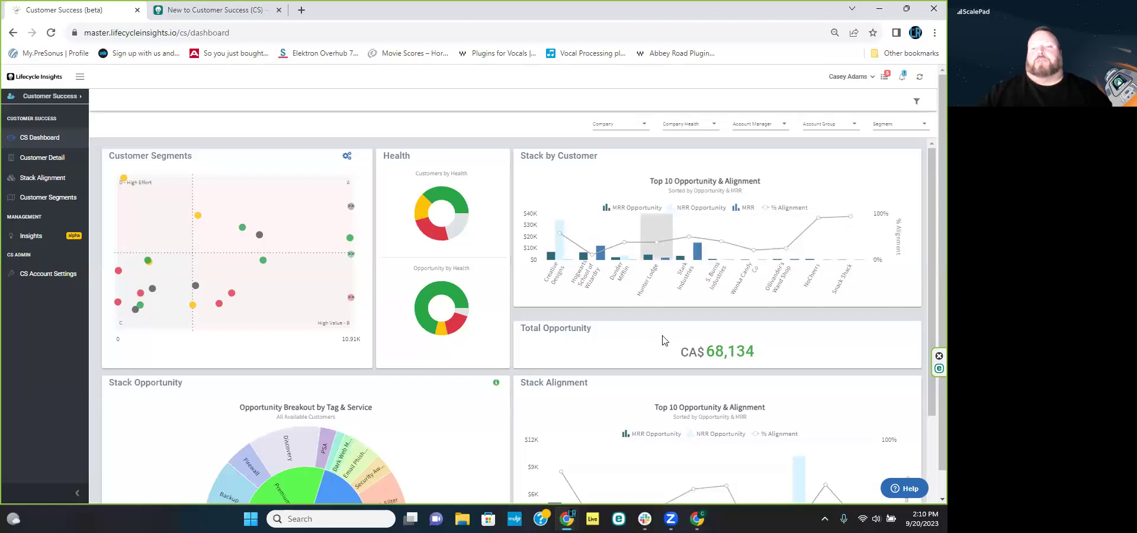
Highlight the Total Opportunity amount and view its MRR and NRR breakdown.
scroll(660, 288, down, 1)
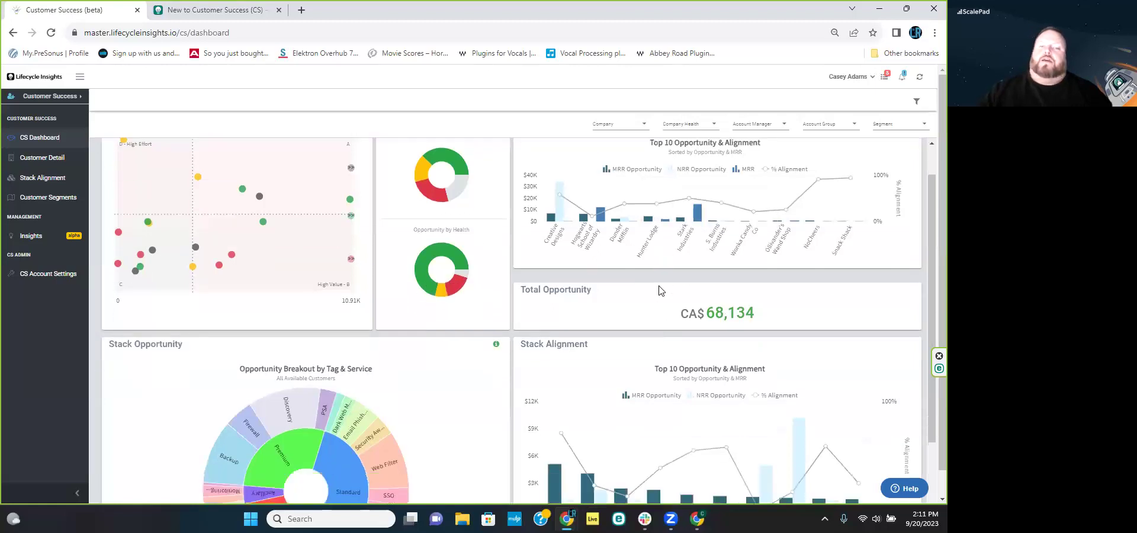
drag(664, 293, 785, 294)
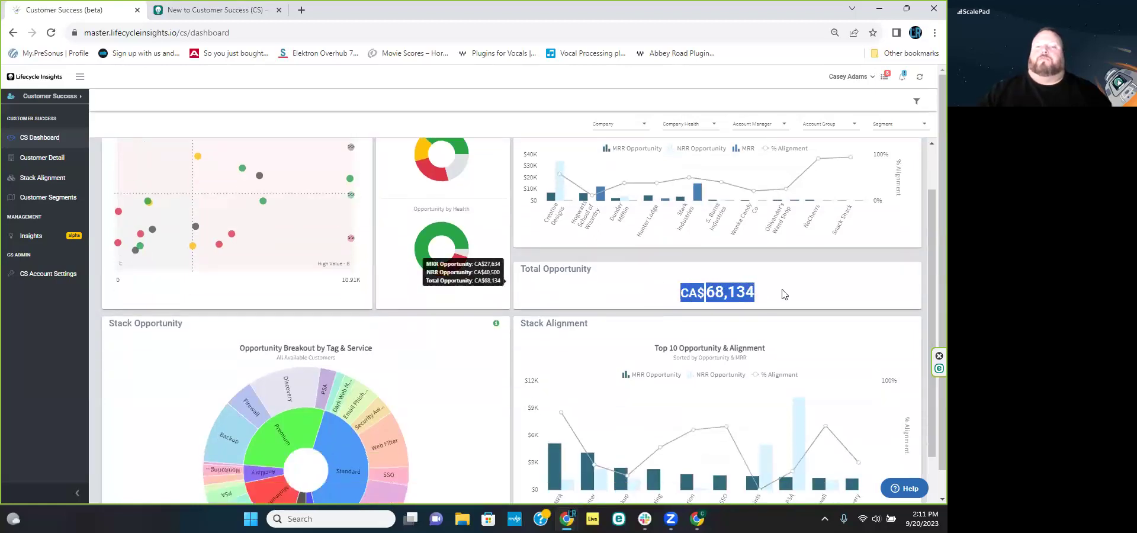
scroll(770, 296, up, 1)
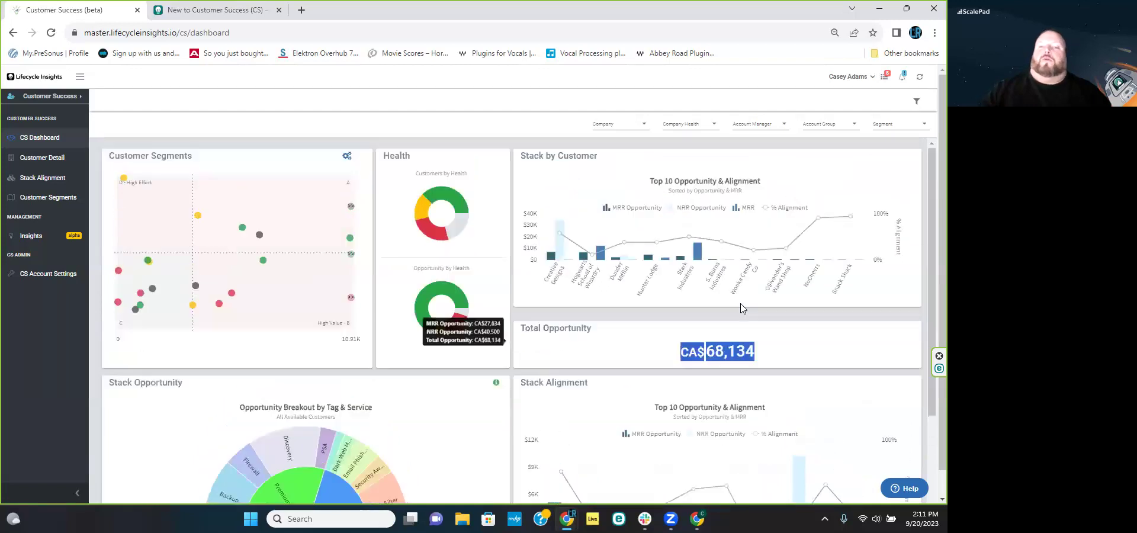
click(666, 354)
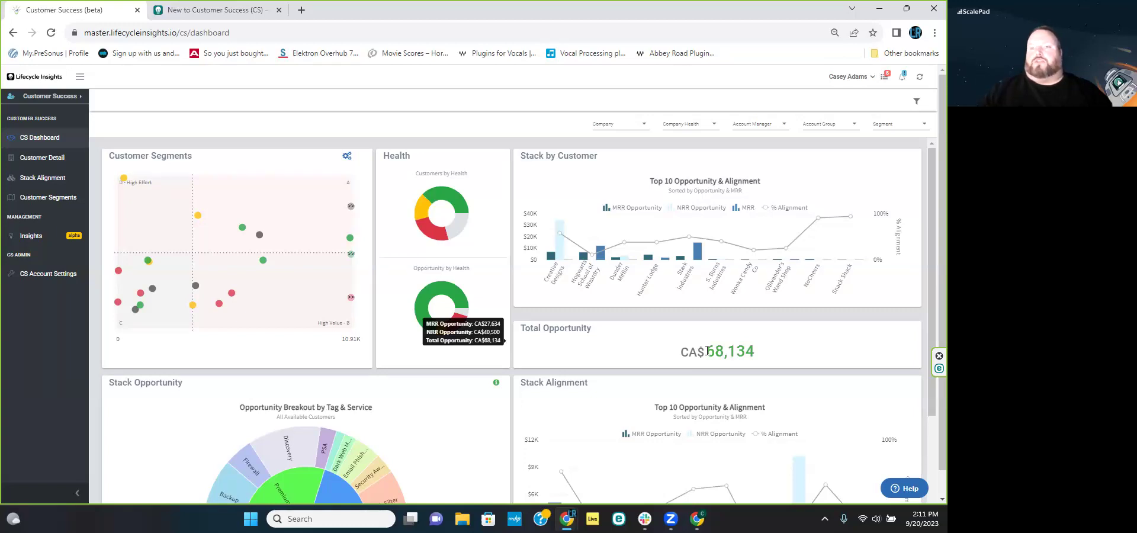
drag(717, 351, 762, 358)
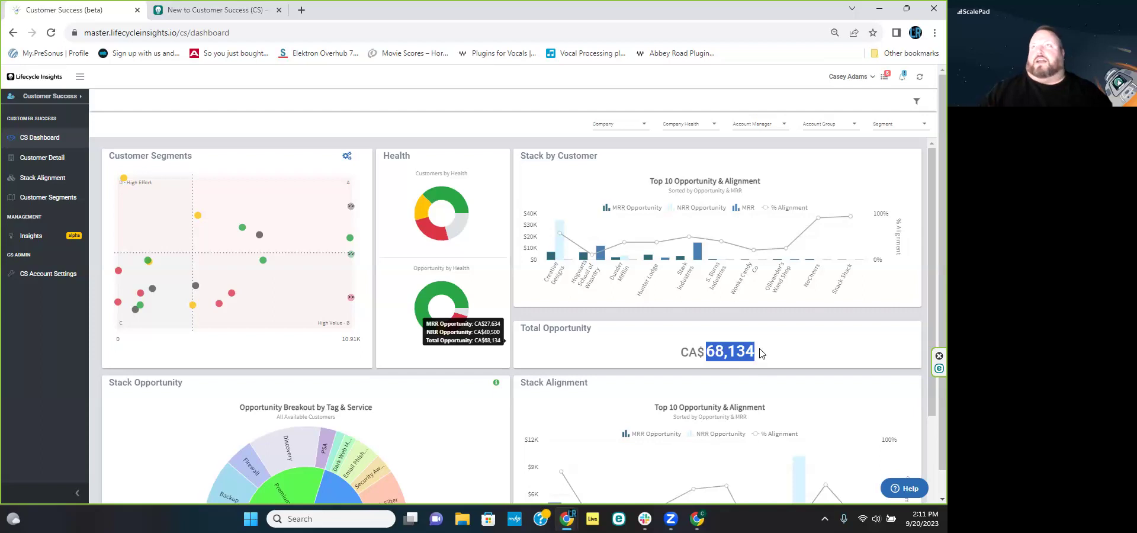
click(605, 354)
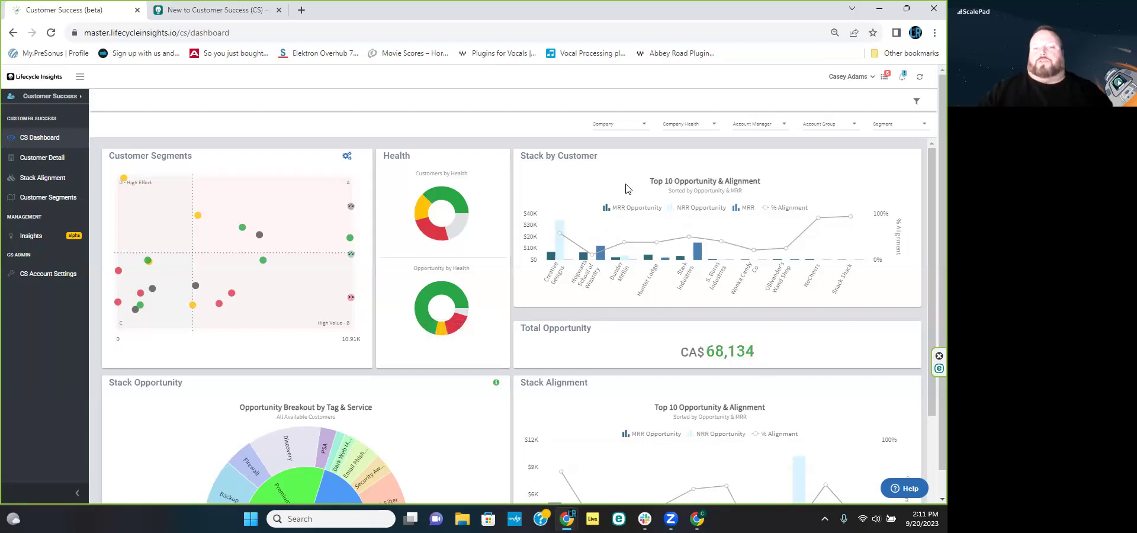
Filter the dashboard to Dunder Mifflin to compare filtered with total opportunity, and remove the company filter.
click(645, 128)
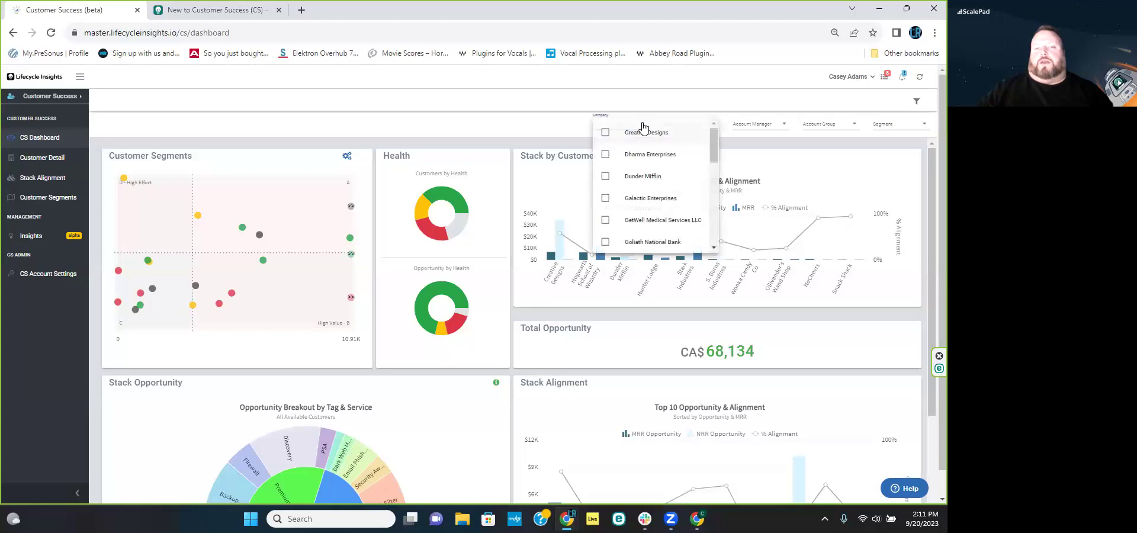
click(605, 176)
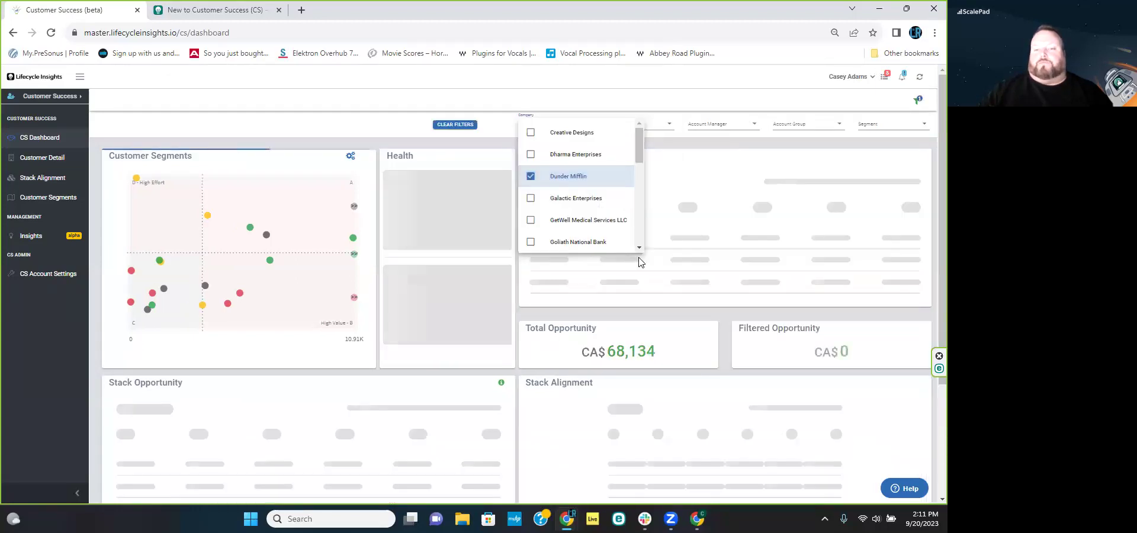
click(750, 356)
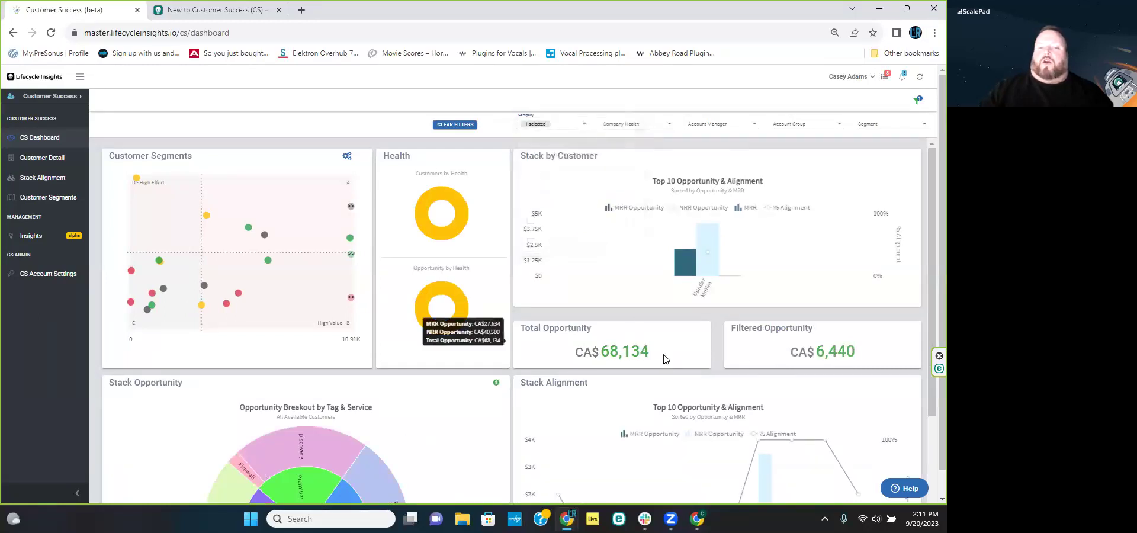
drag(650, 355, 600, 353)
drag(813, 355, 865, 352)
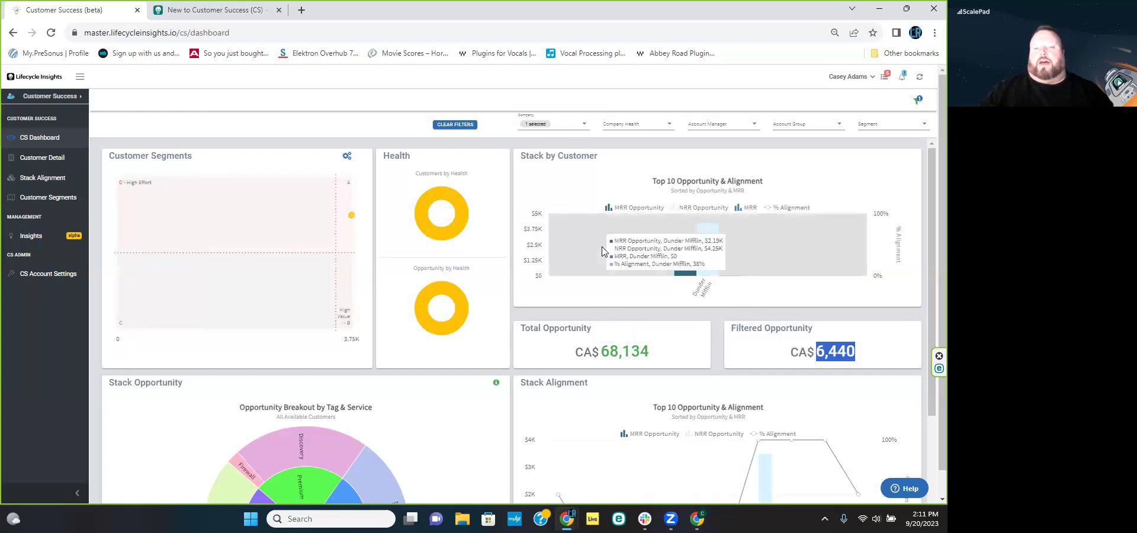
click(571, 125)
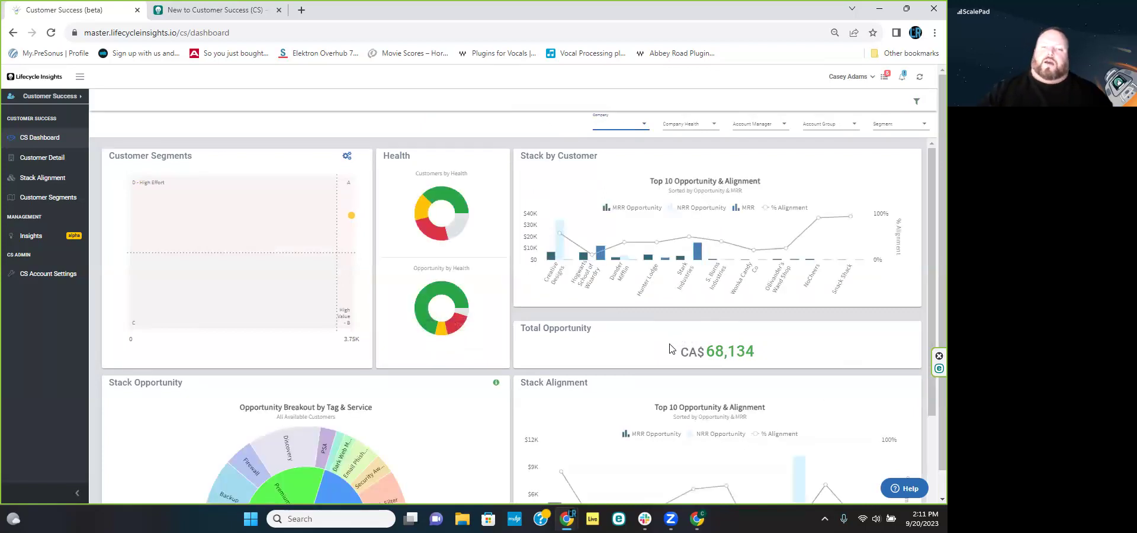
Examine the MFA bars in the Stack Alignment chart and the tag and service segments in the Stack Opportunity chart.
scroll(669, 344, down, 2)
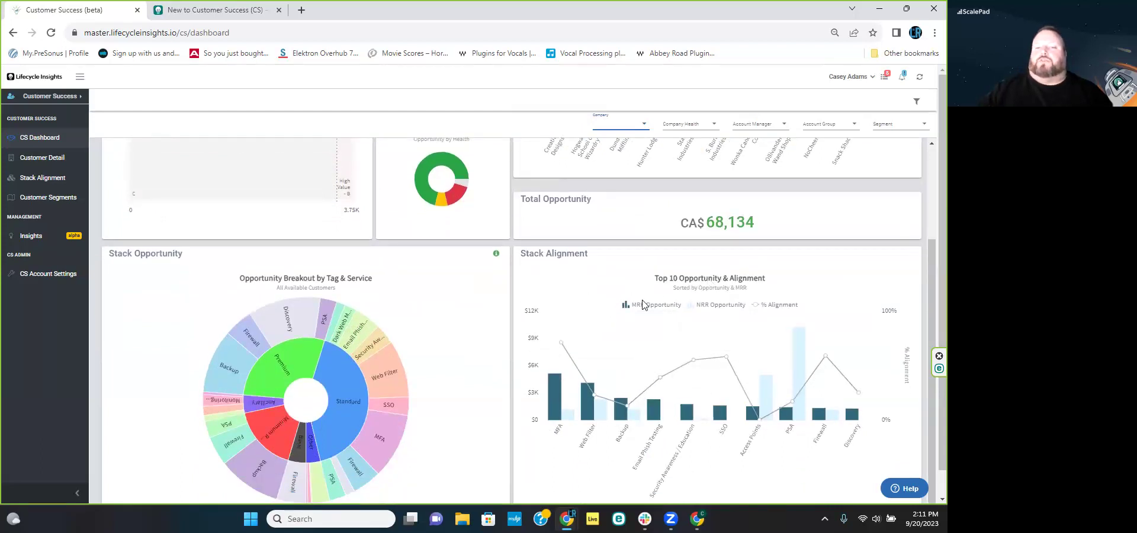
mouse_move(551, 391)
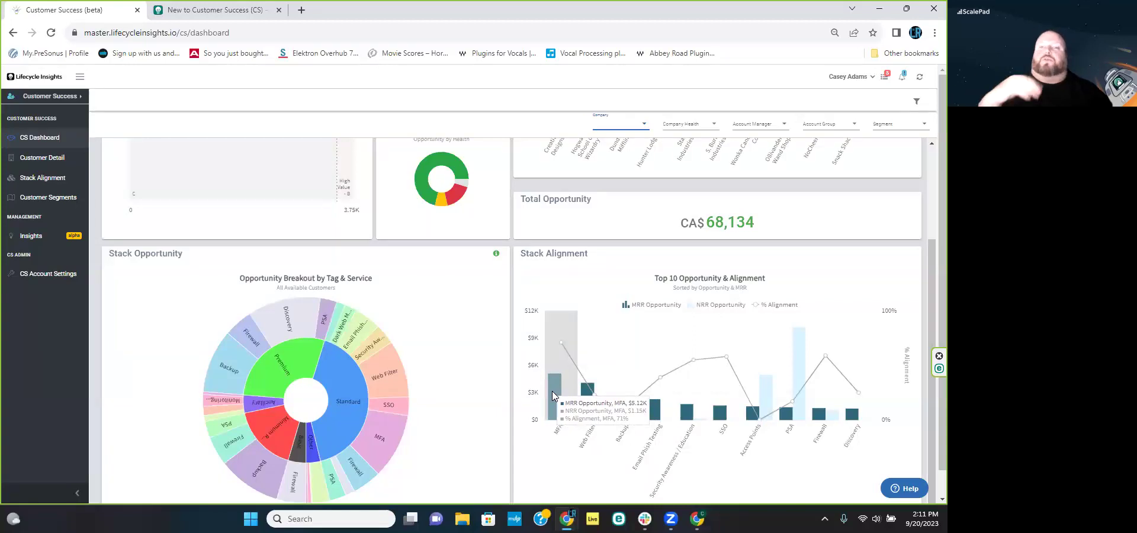
scroll(631, 357, up, 2)
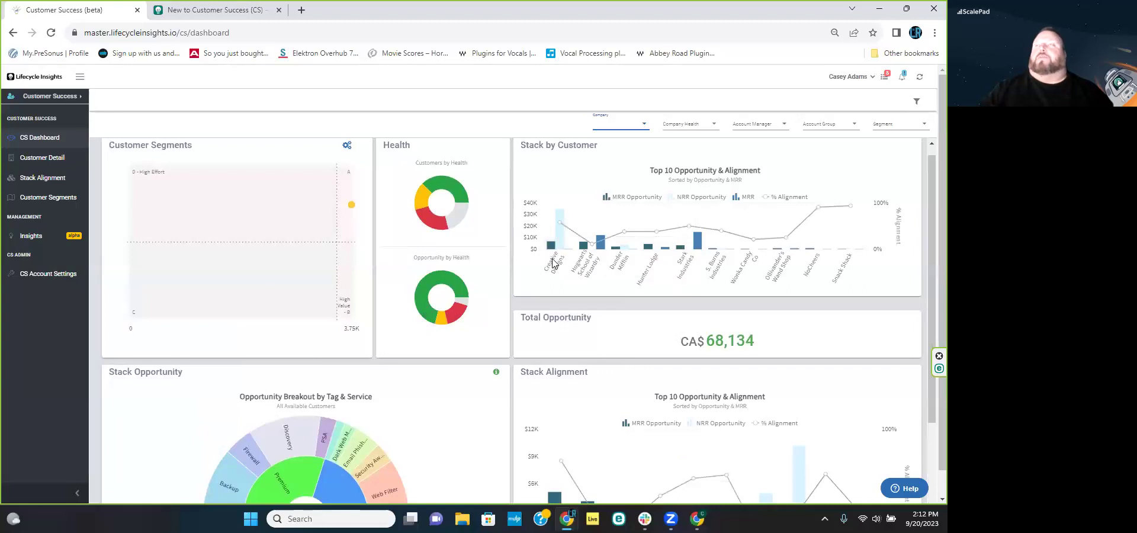
scroll(553, 267, down, 2)
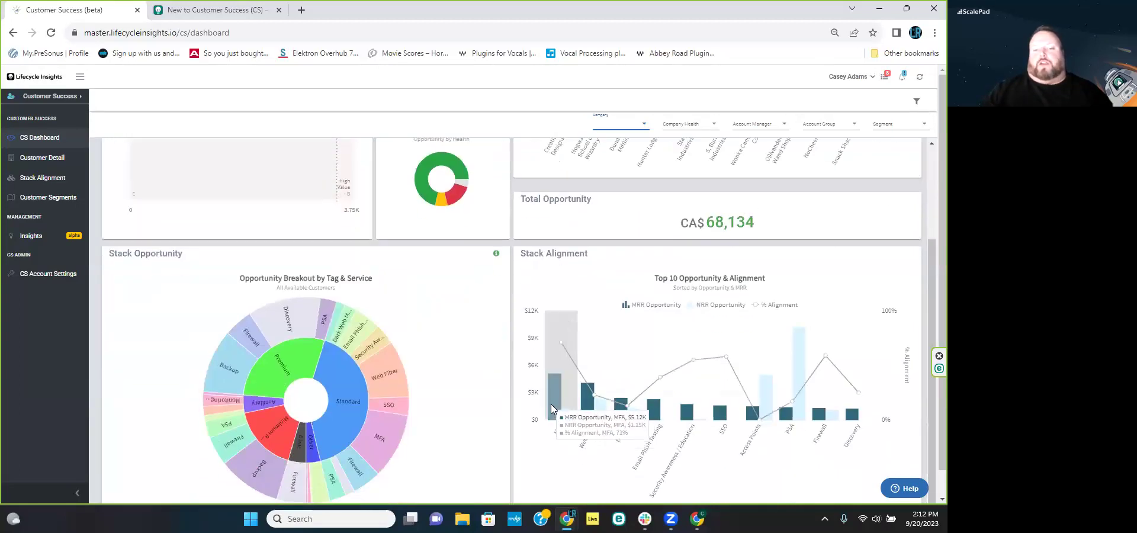
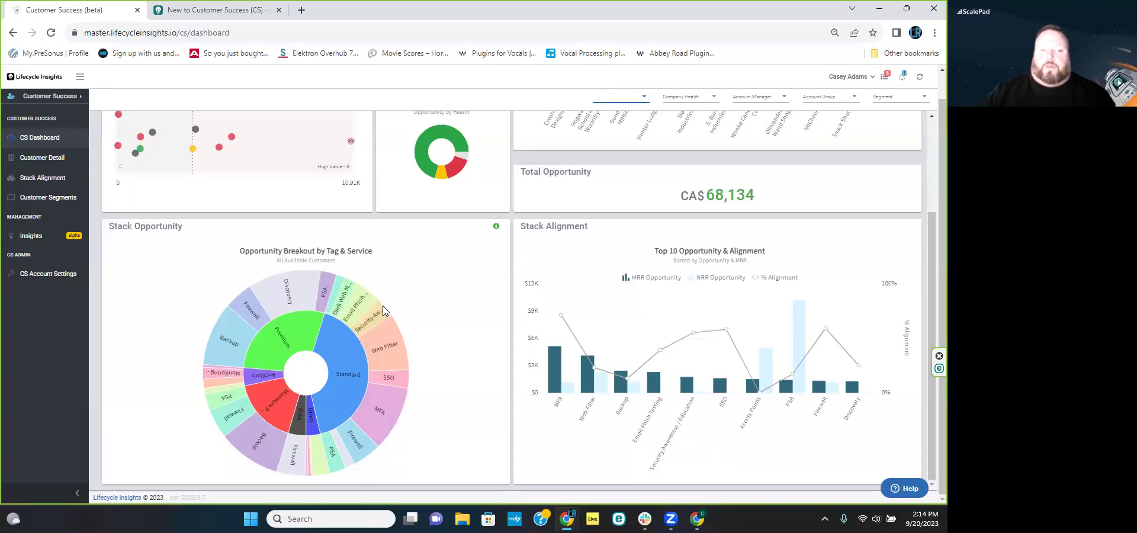
mouse_move(382, 308)
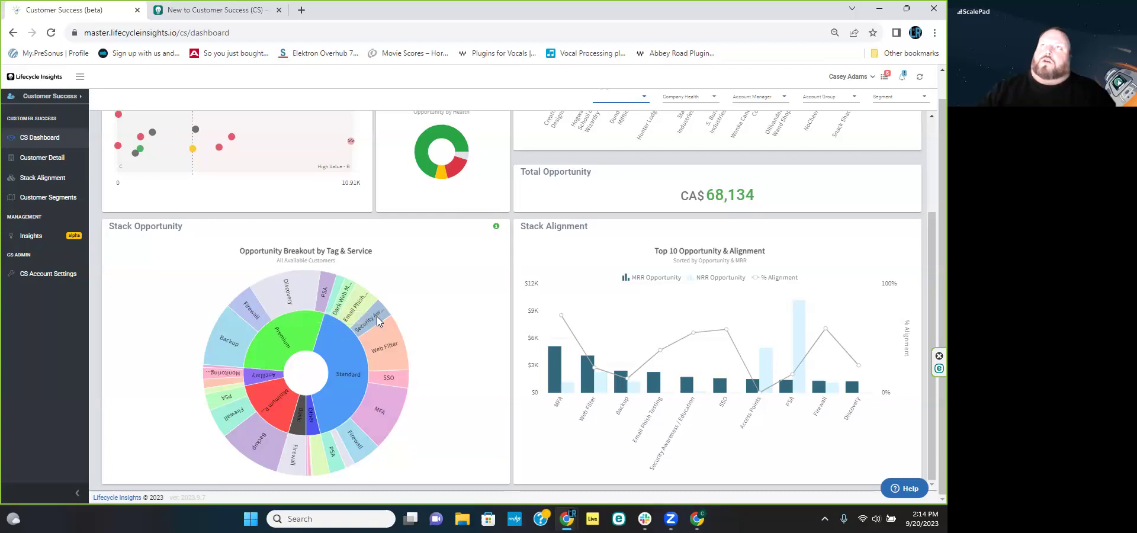
mouse_move(359, 360)
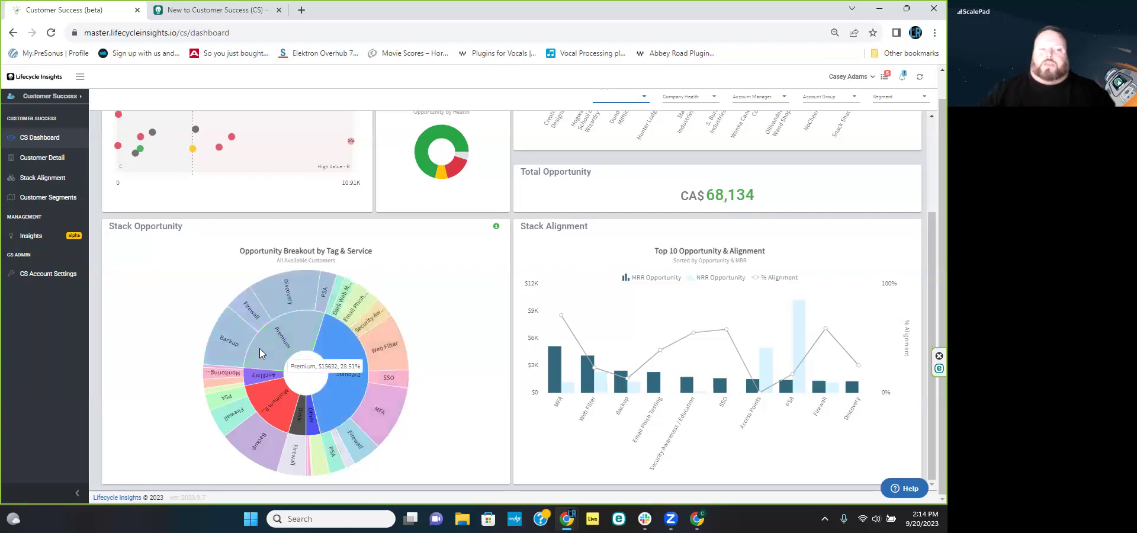
Examine the Premium tag and its Backup service in the Stack Opportunity chart, and return to the upper dashboard charts.
mouse_move(215, 338)
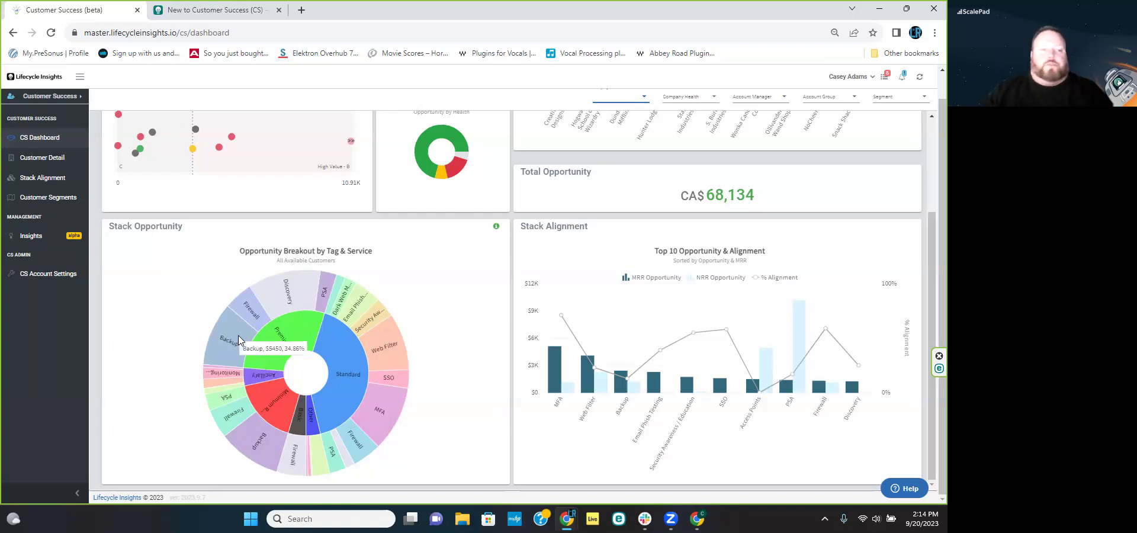
mouse_move(274, 342)
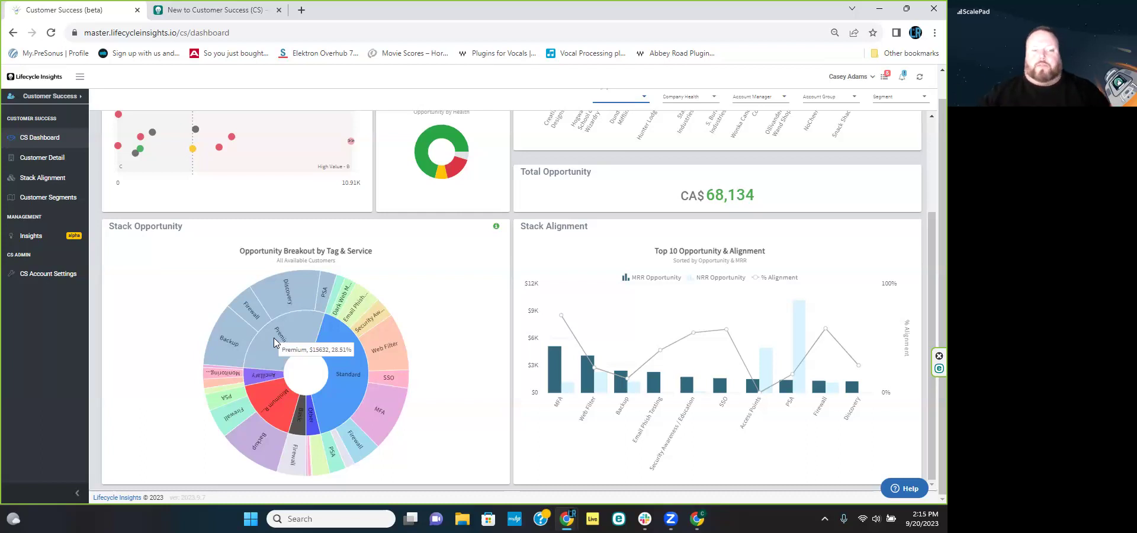
click(274, 338)
scroll(417, 330, up, 2)
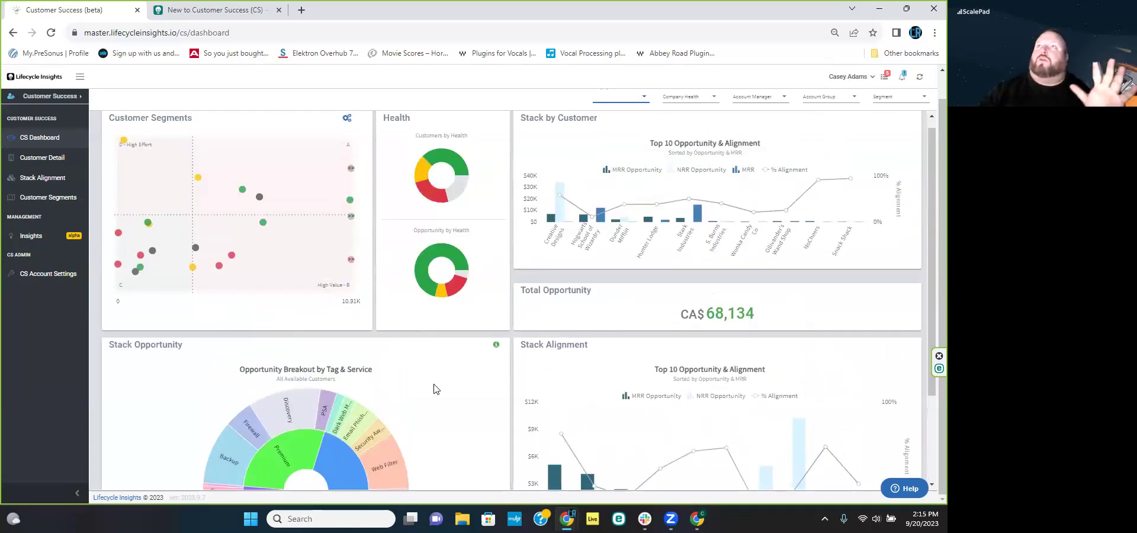
scroll(430, 388, up, 1)
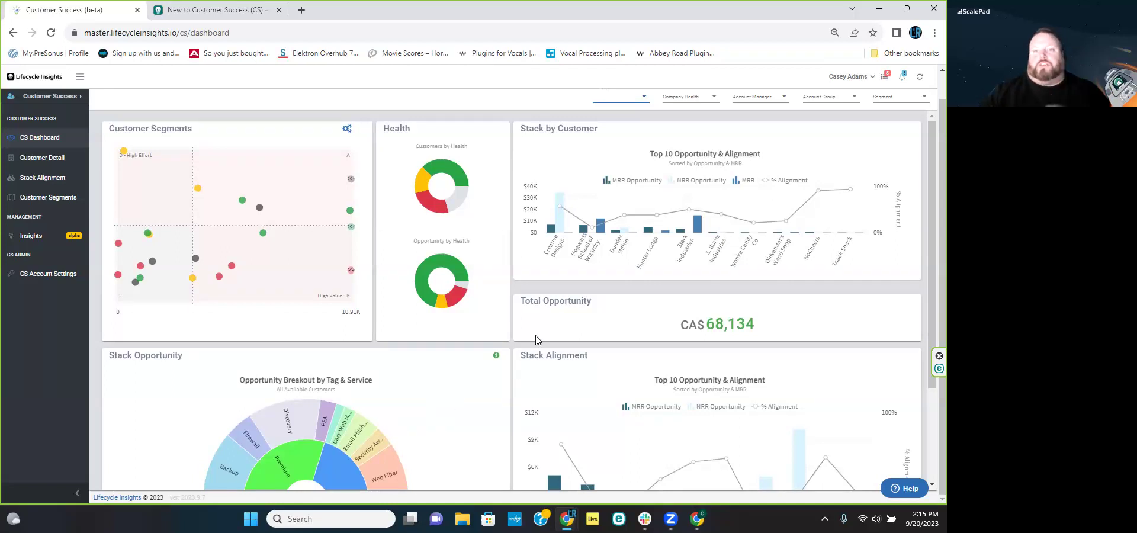
Filter the dashboard to the second account manager in the list.
click(783, 100)
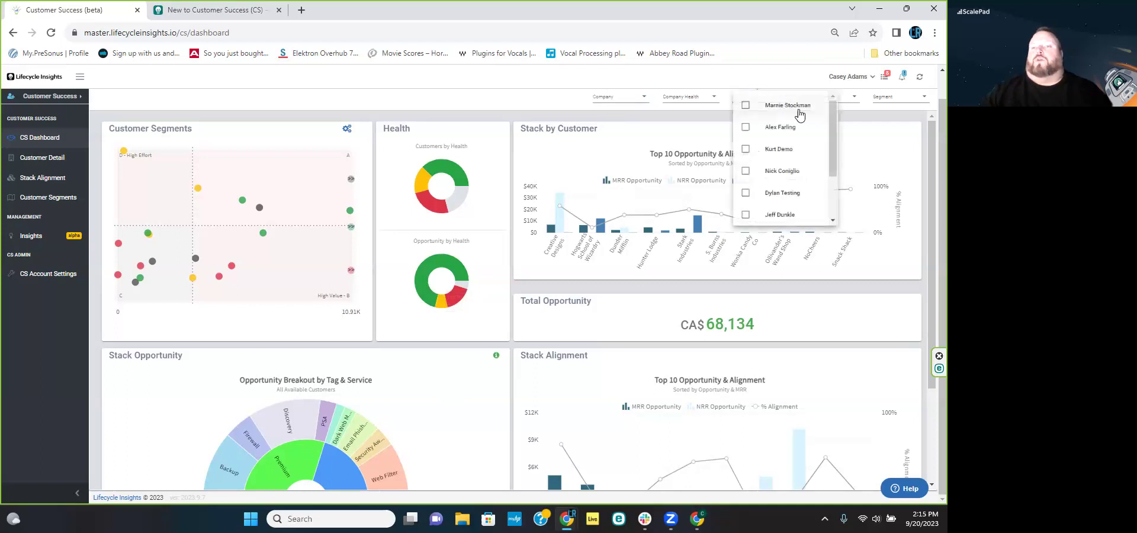
click(745, 128)
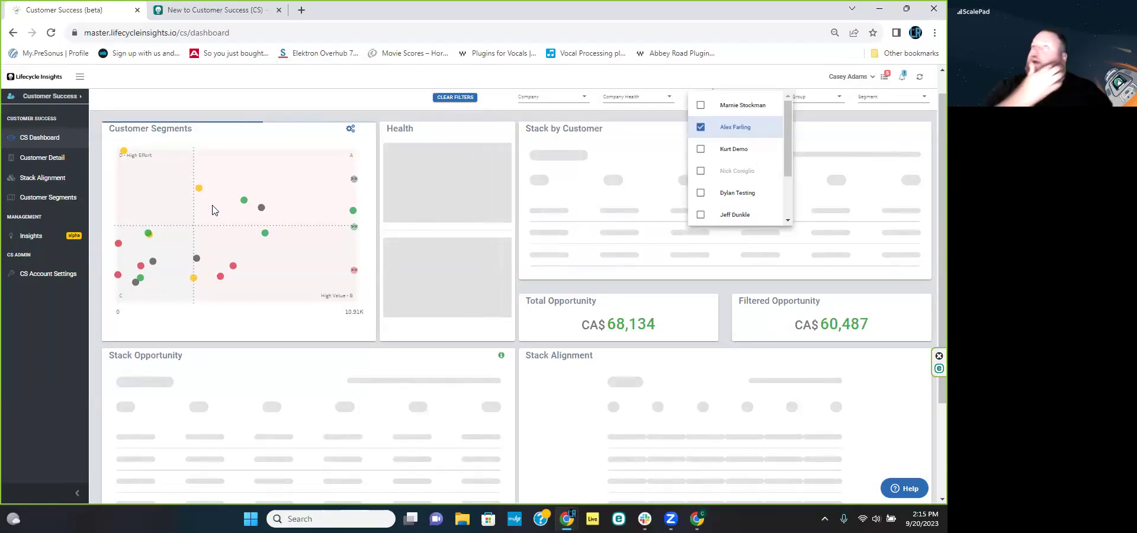
click(728, 88)
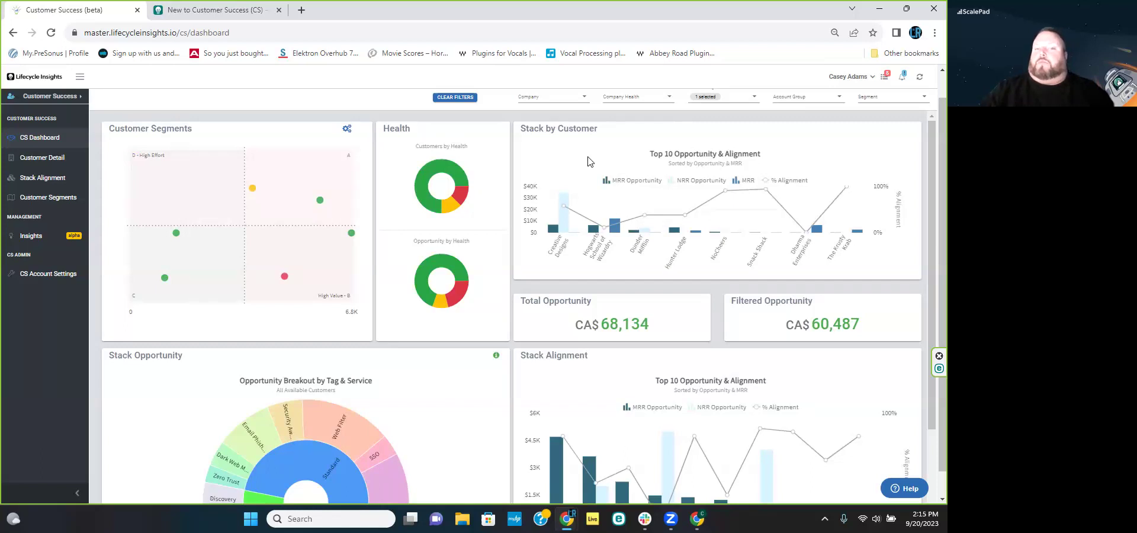
Review the Stack by Customer chart for the selected account manager and highlight the Total Opportunity amount.
scroll(651, 183, down, 1)
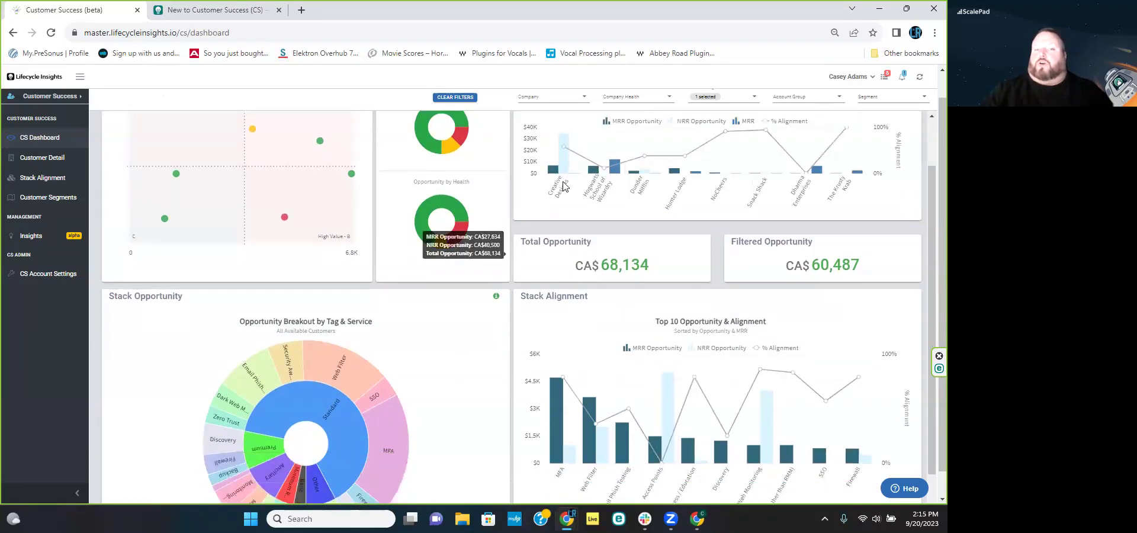
scroll(566, 219, up, 1)
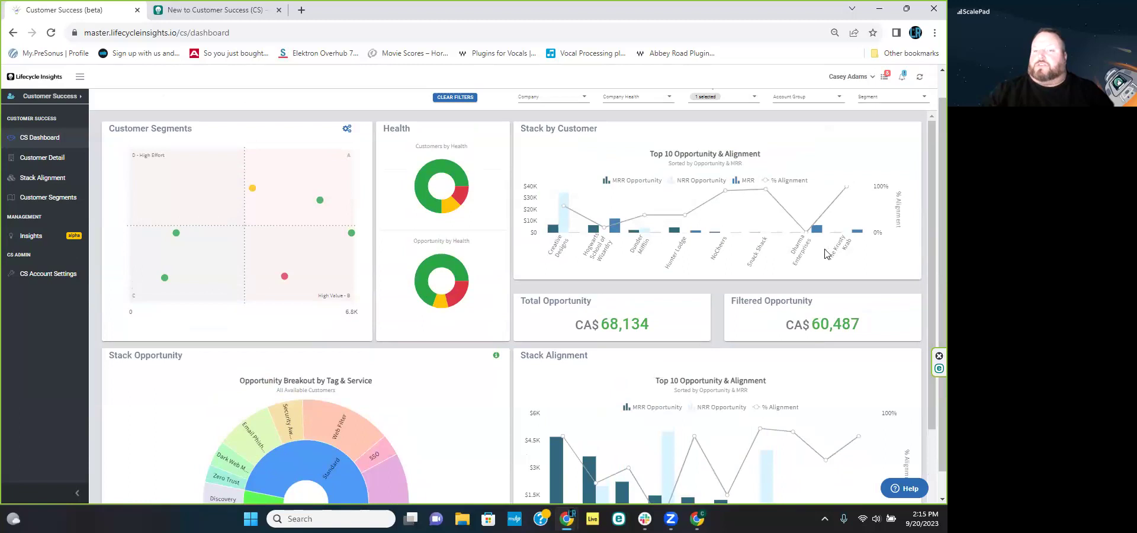
scroll(577, 278, down, 1)
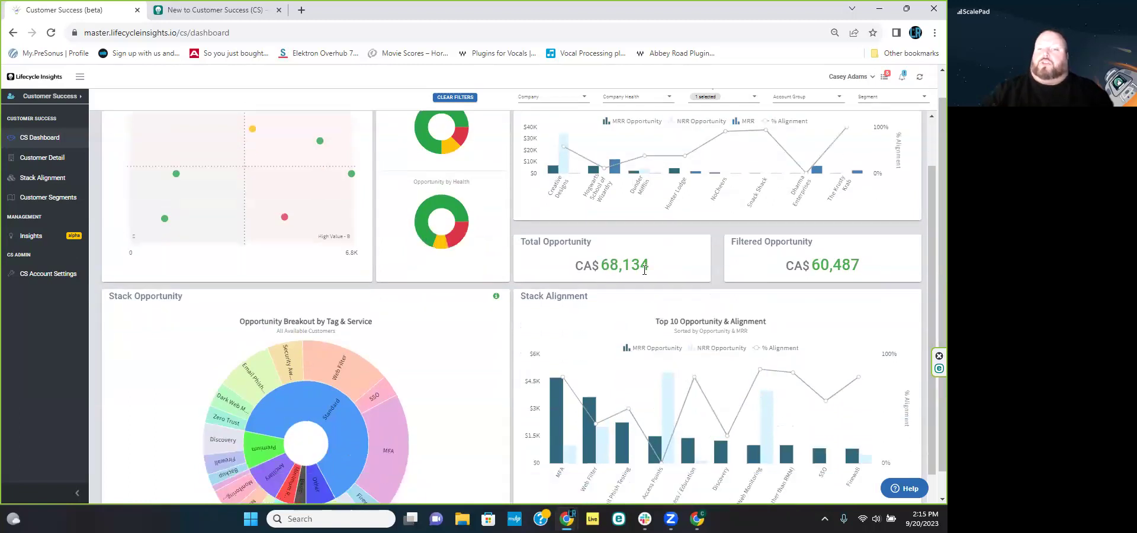
drag(660, 272, 591, 260)
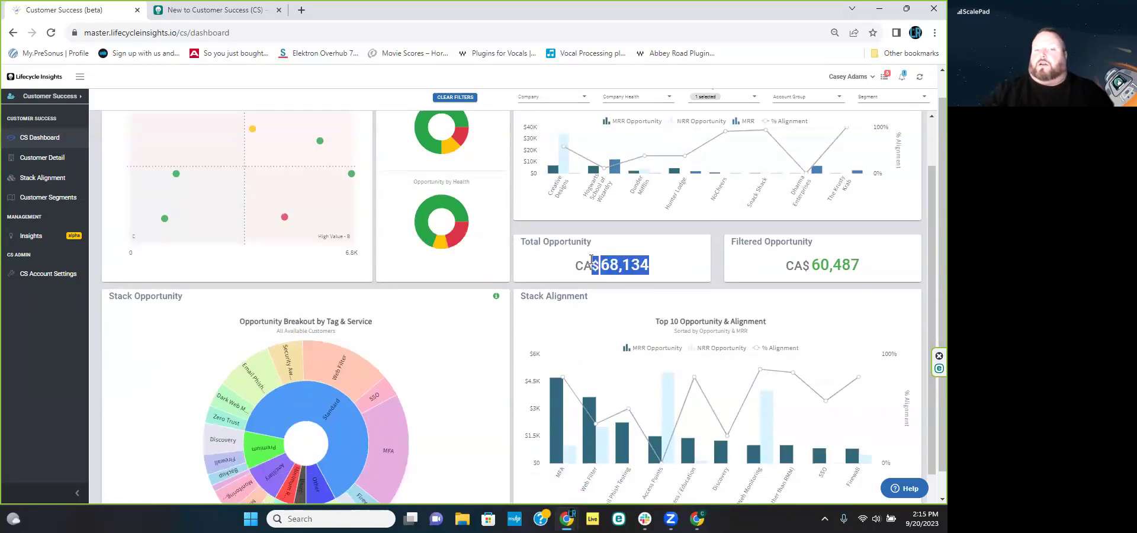
click(554, 266)
View the MRR and NRR breakdown of the Filtered Opportunity and highlight its amount.
scroll(556, 271, up, 1)
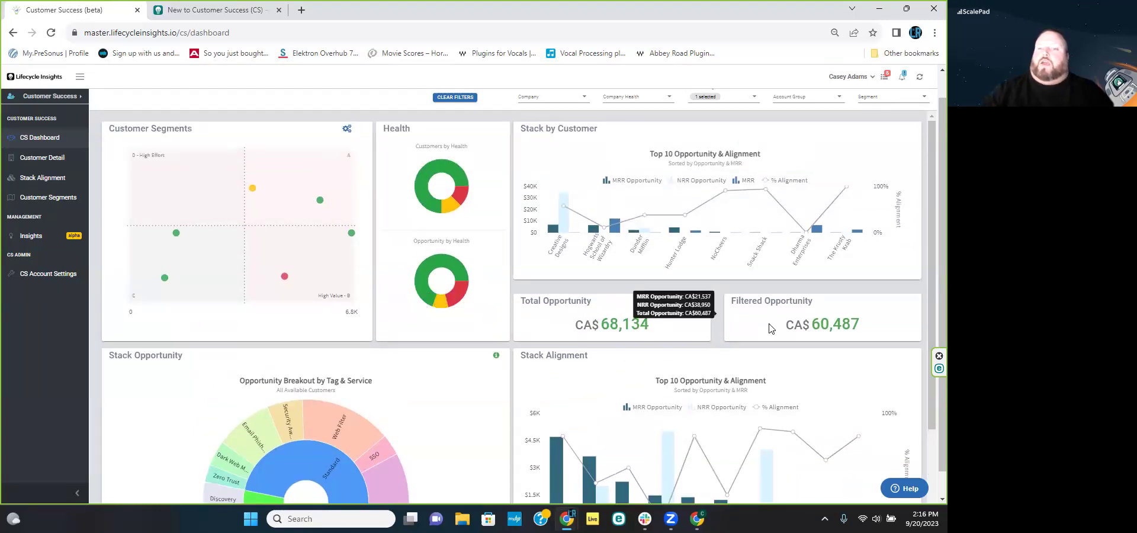
drag(782, 325, 921, 323)
click(888, 323)
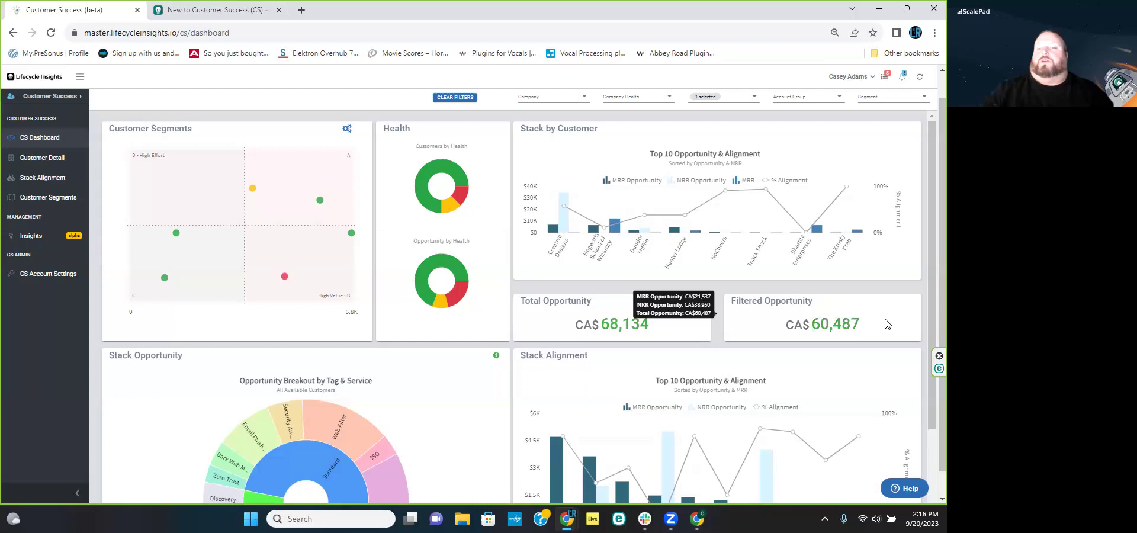
scroll(885, 322, up, 1)
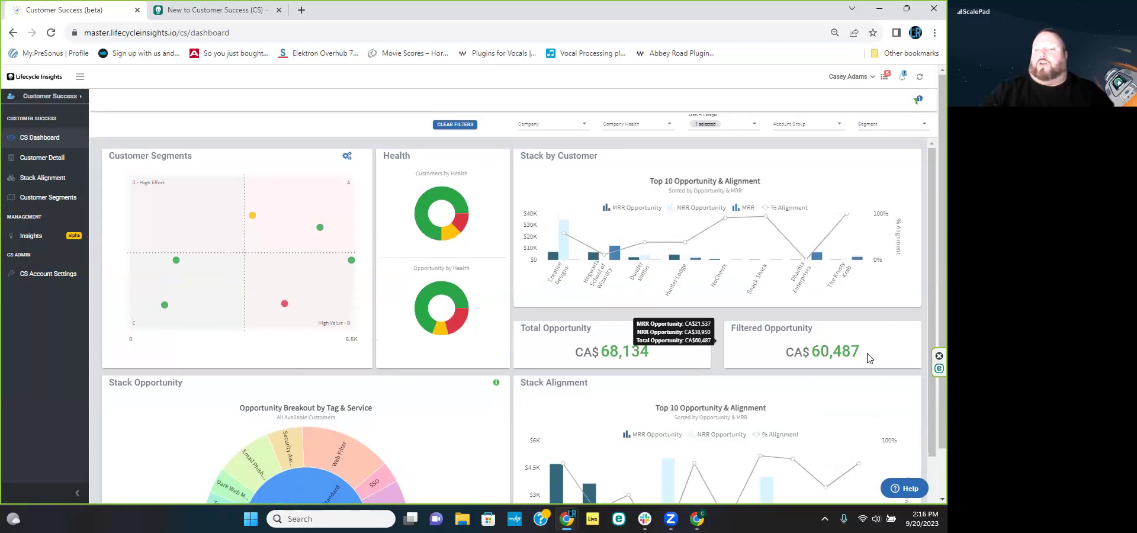
drag(864, 356, 813, 351)
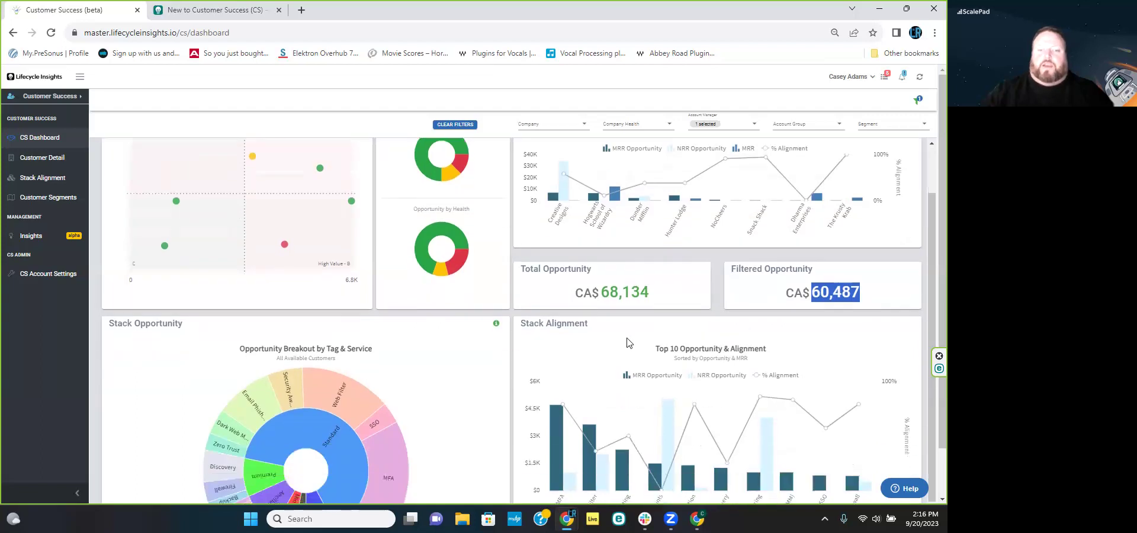
Examine the account manager's MFA bars in the Stack Alignment chart and the Standard tag in the Stack Opportunity chart.
scroll(591, 337, down, 1)
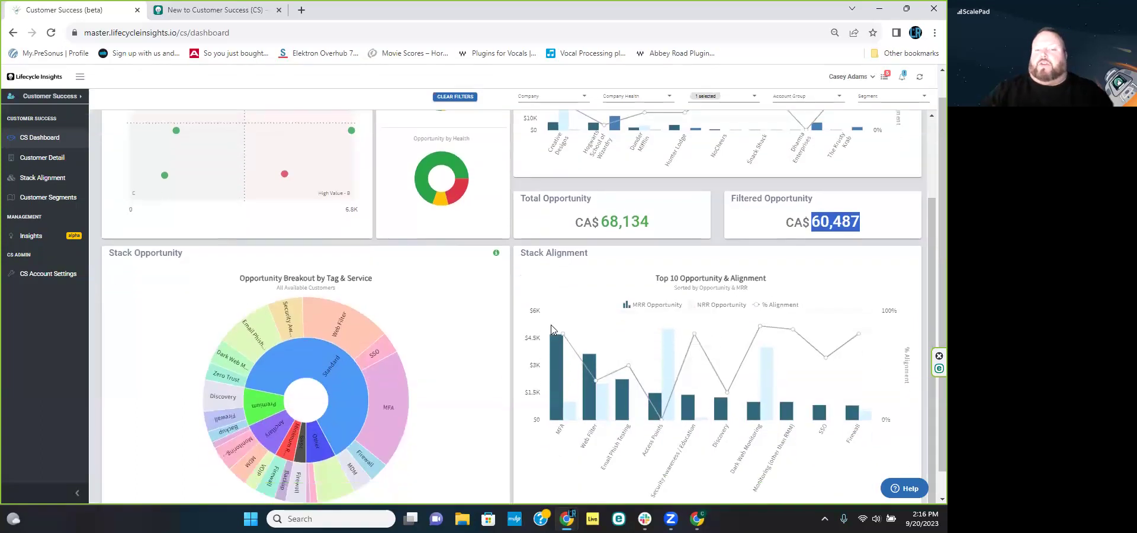
scroll(550, 327, down, 1)
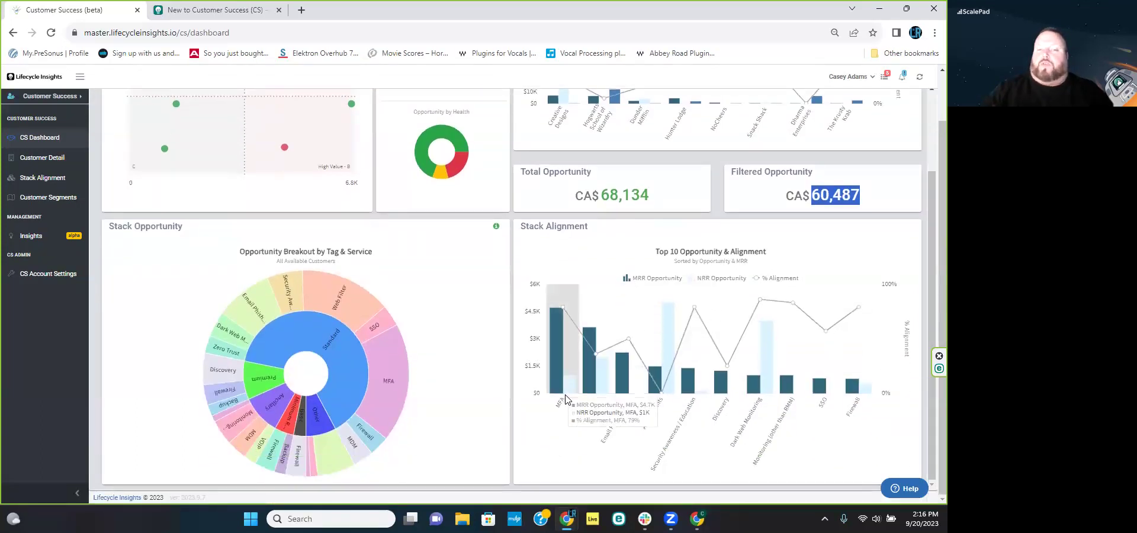
mouse_move(555, 383)
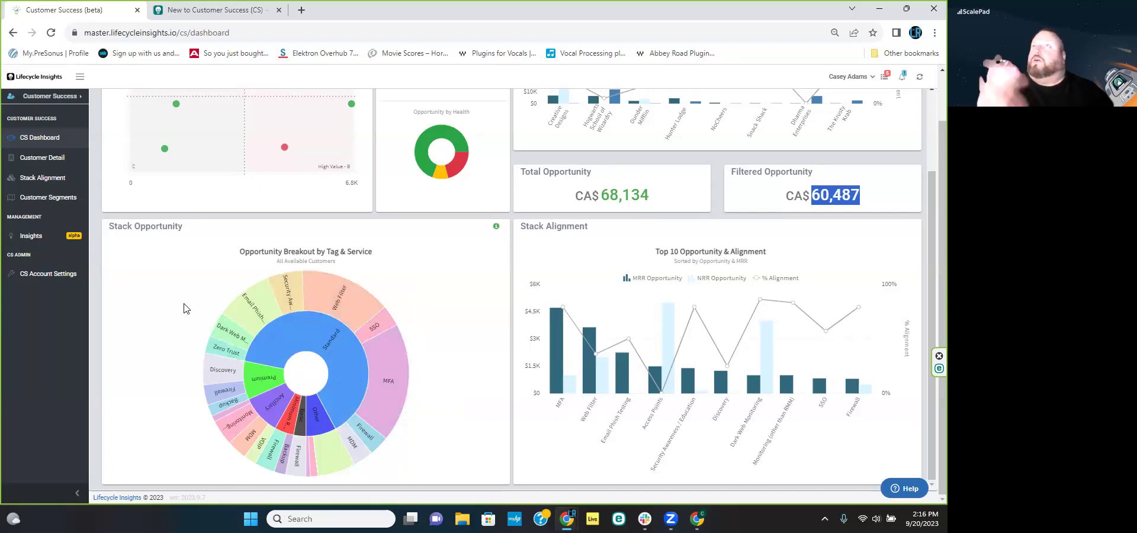
mouse_move(282, 342)
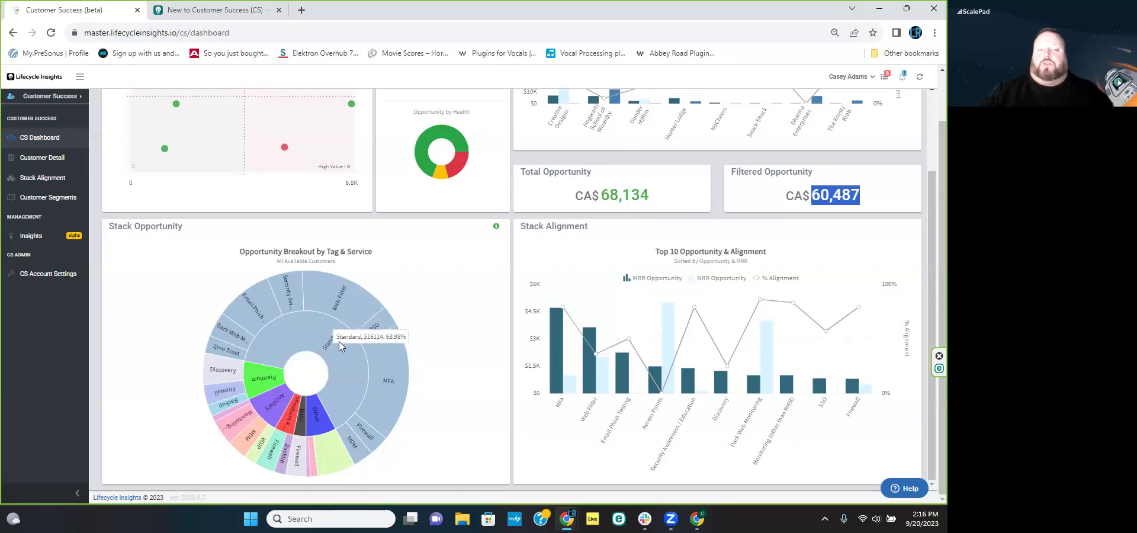
click(316, 302)
click(295, 328)
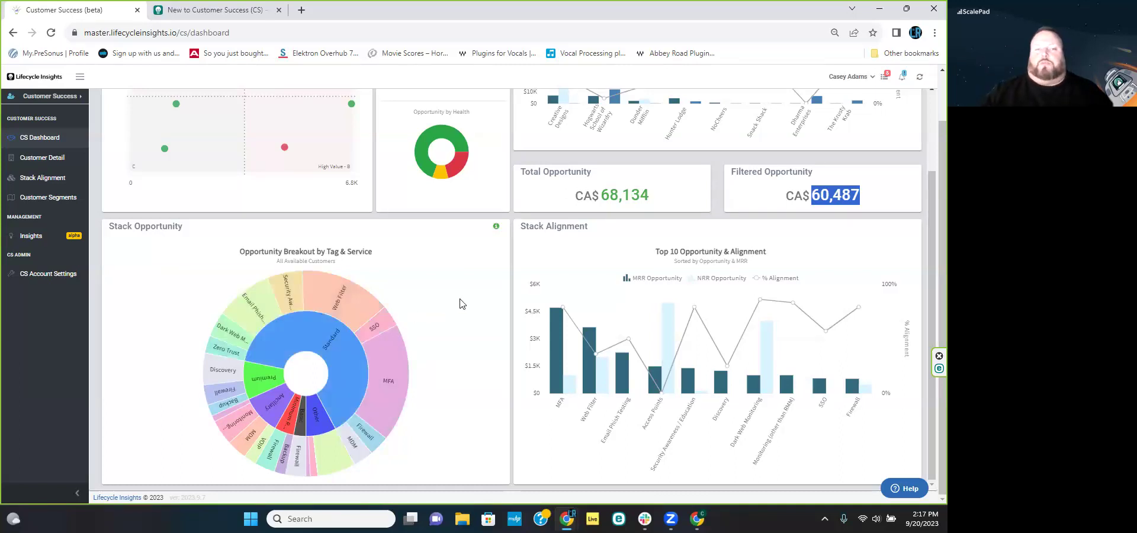
Remove the account manager filter and filter the dashboard to the Dental offices account group.
scroll(463, 303, up, 3)
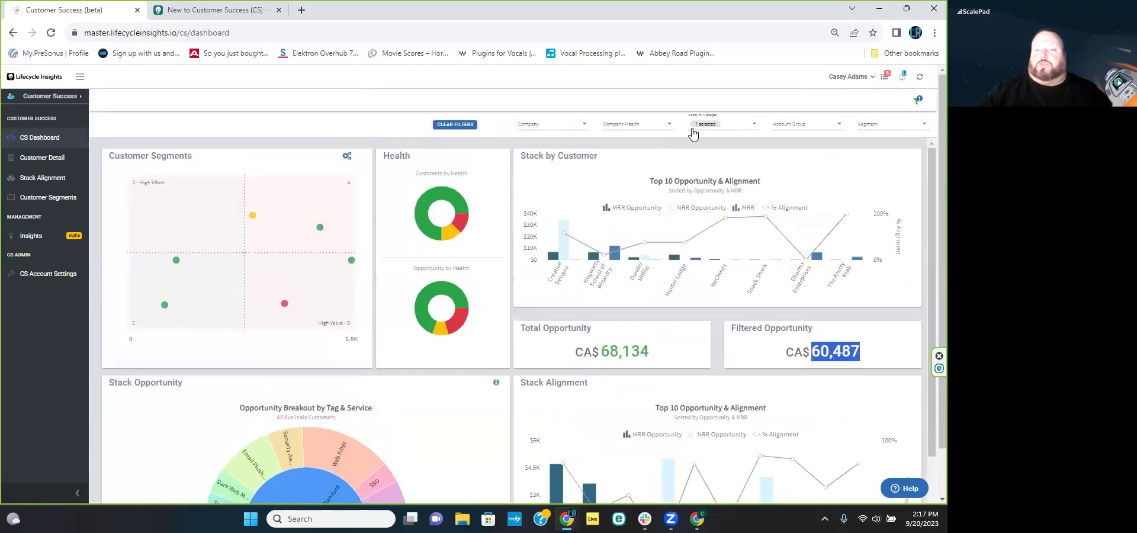
click(742, 123)
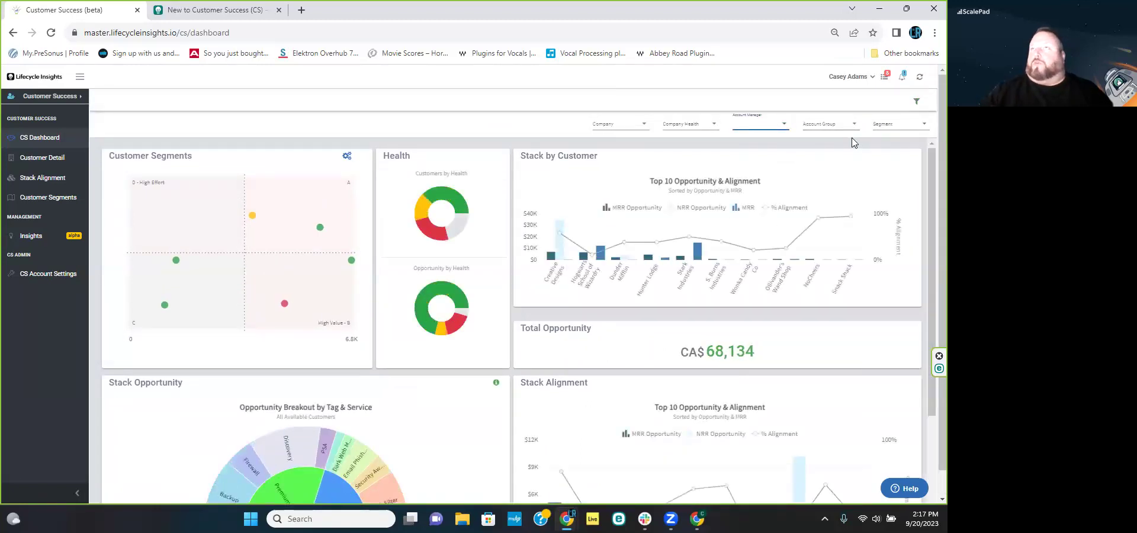
click(852, 125)
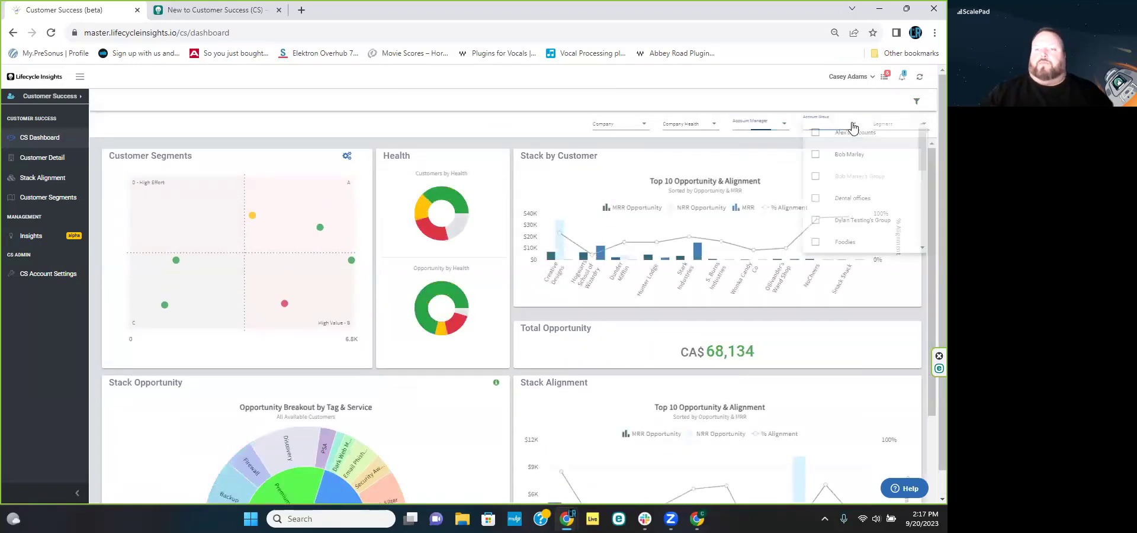
click(816, 199)
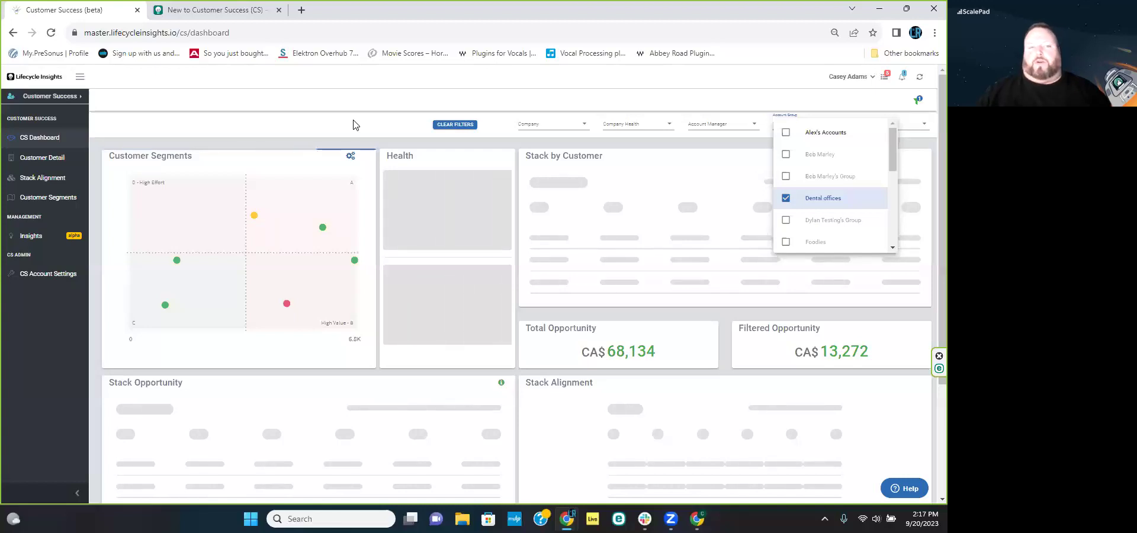
click(732, 92)
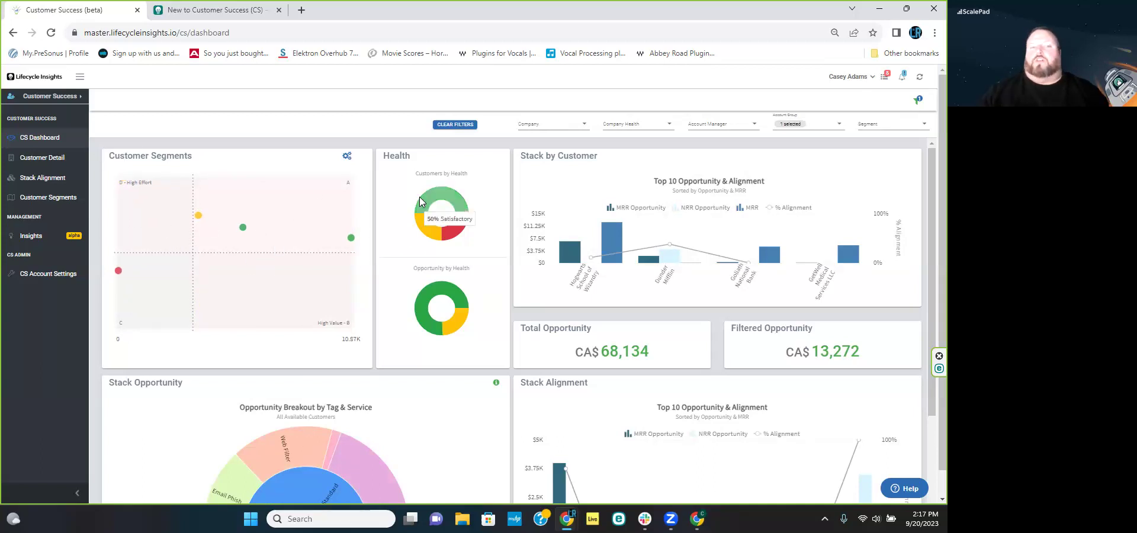
Review the health, customer and stack charts for the Dental offices group, and remove the account group filter.
mouse_move(566, 257)
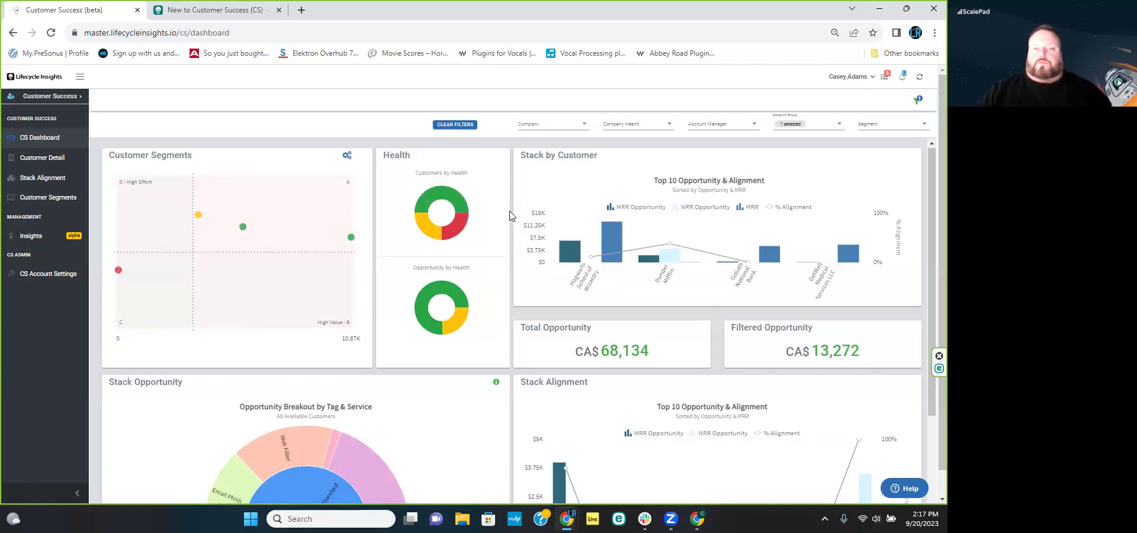
scroll(521, 213, down, 1)
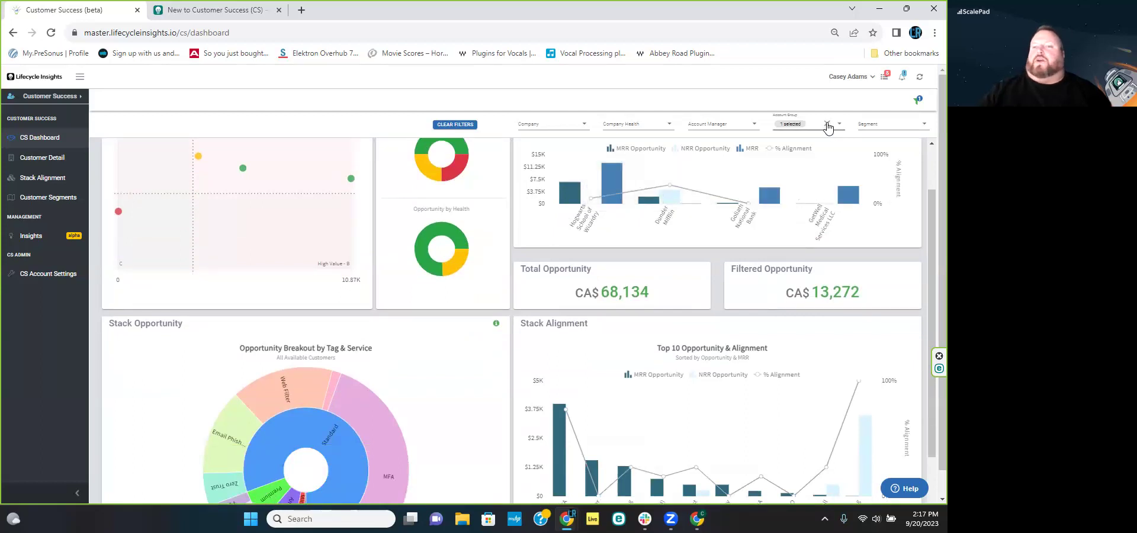
click(828, 123)
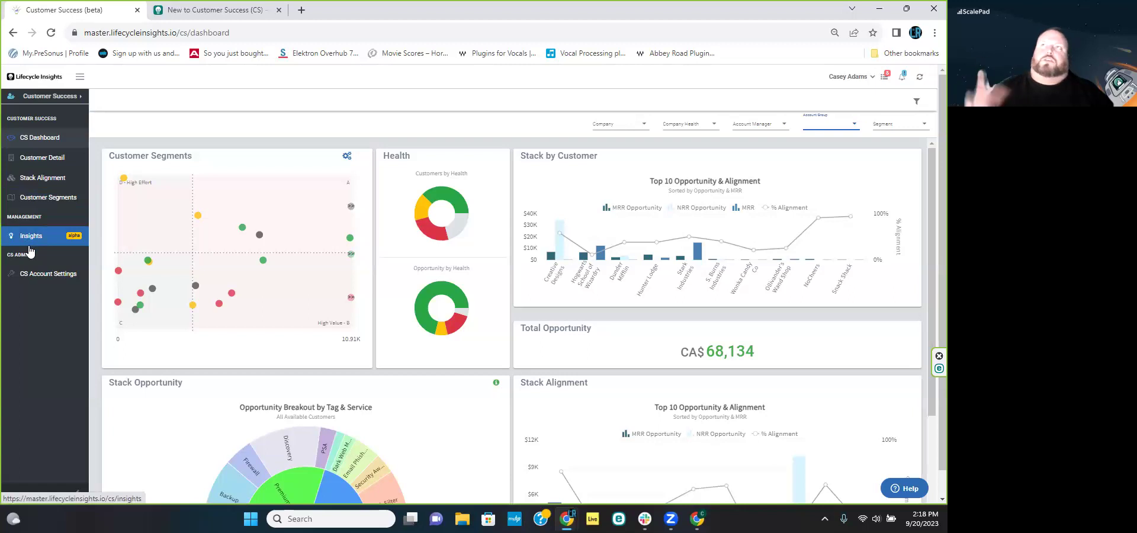
Open CS Account Permissions from the CS account settings and show the Account Managers list.
click(42, 275)
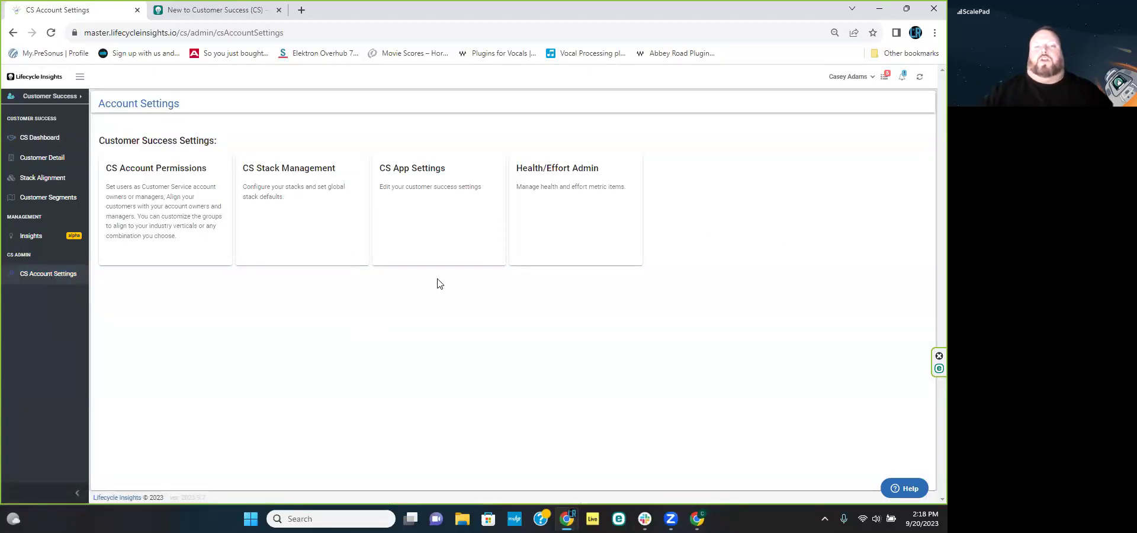
click(150, 200)
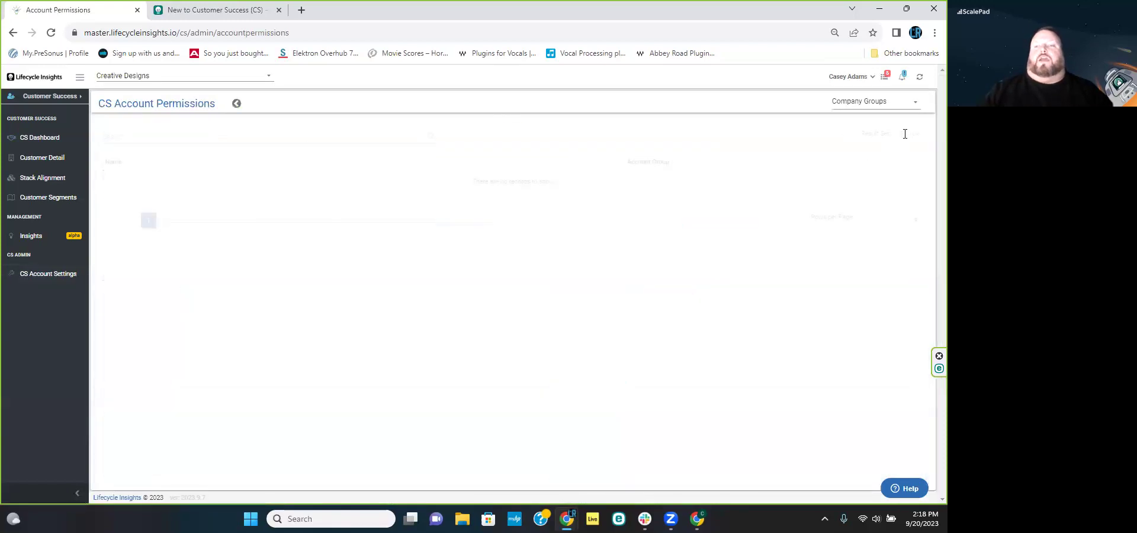
click(893, 101)
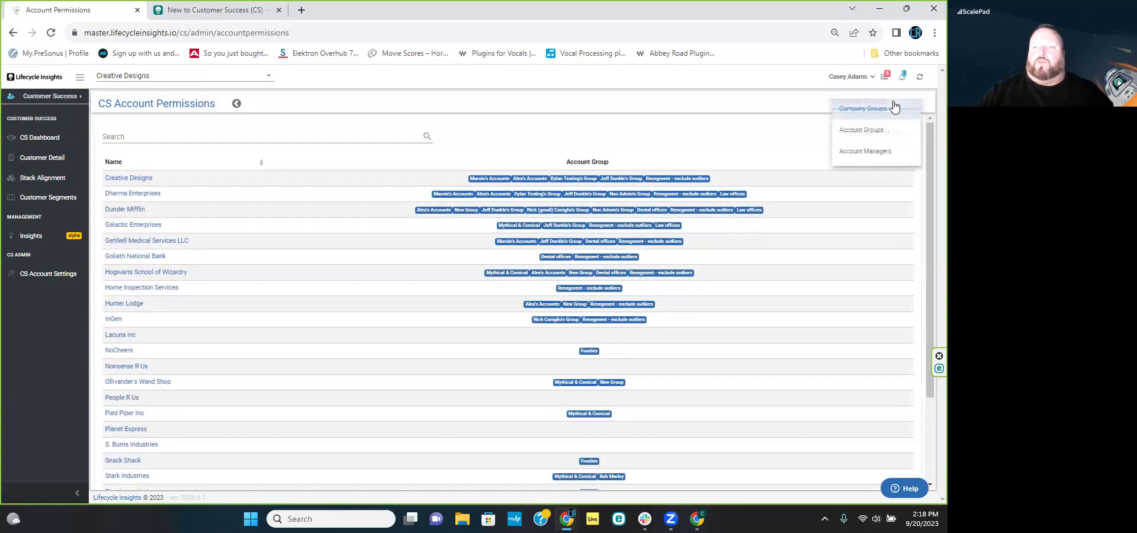
click(881, 153)
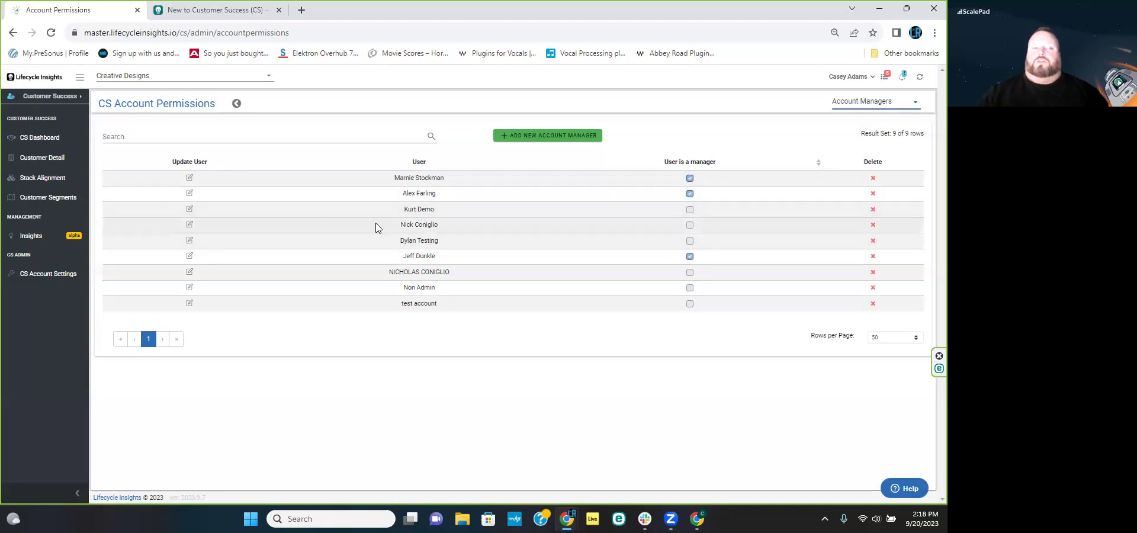
Open the second account manager's entry for editing and look through the available users, keeping the current selection.
click(190, 194)
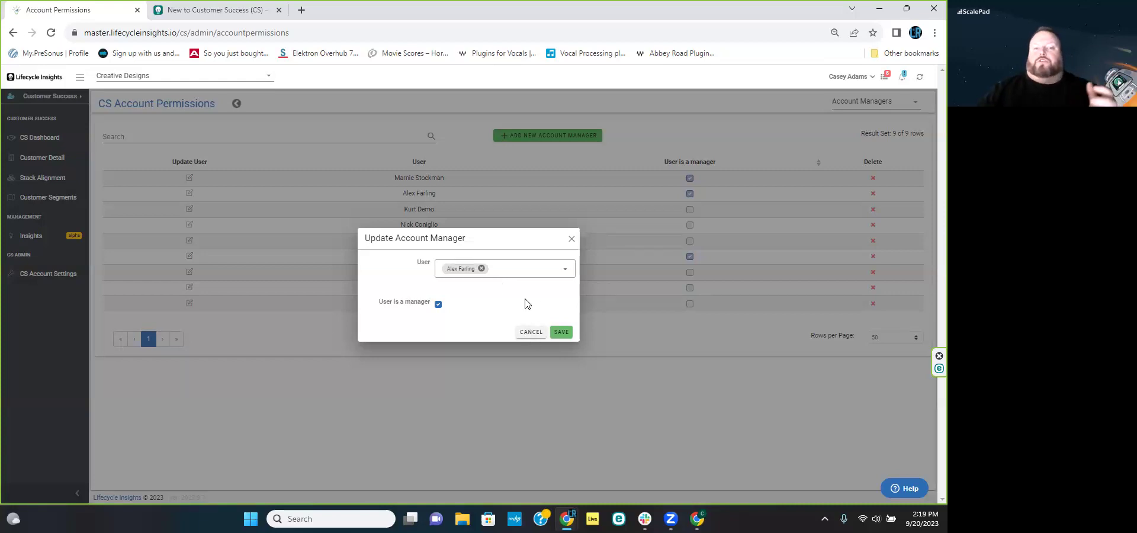
click(567, 272)
scroll(507, 296, down, 5)
scroll(507, 308, down, 6)
scroll(507, 317, down, 2)
scroll(507, 312, up, 12)
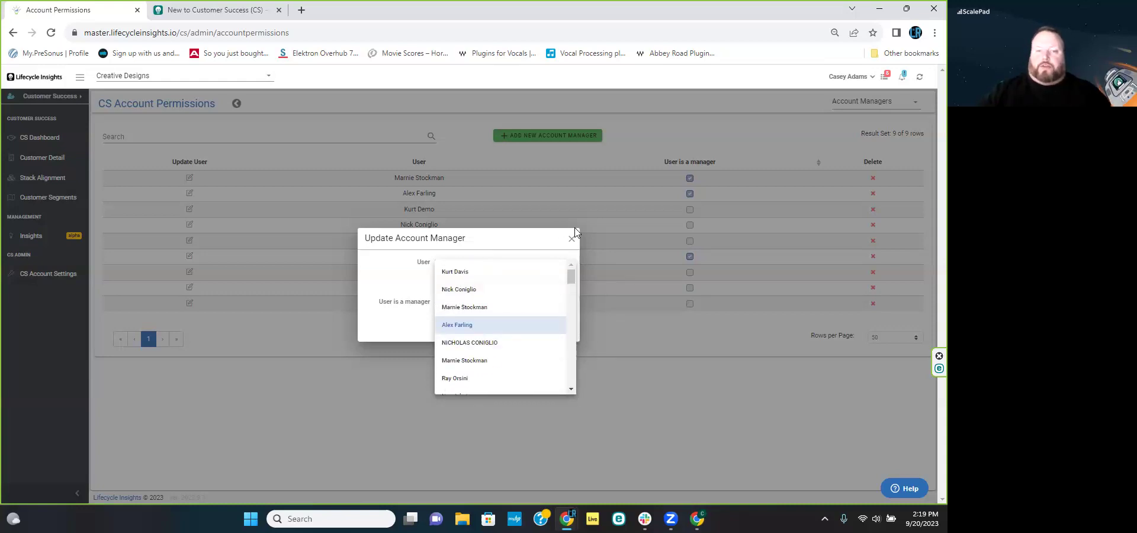
click(523, 253)
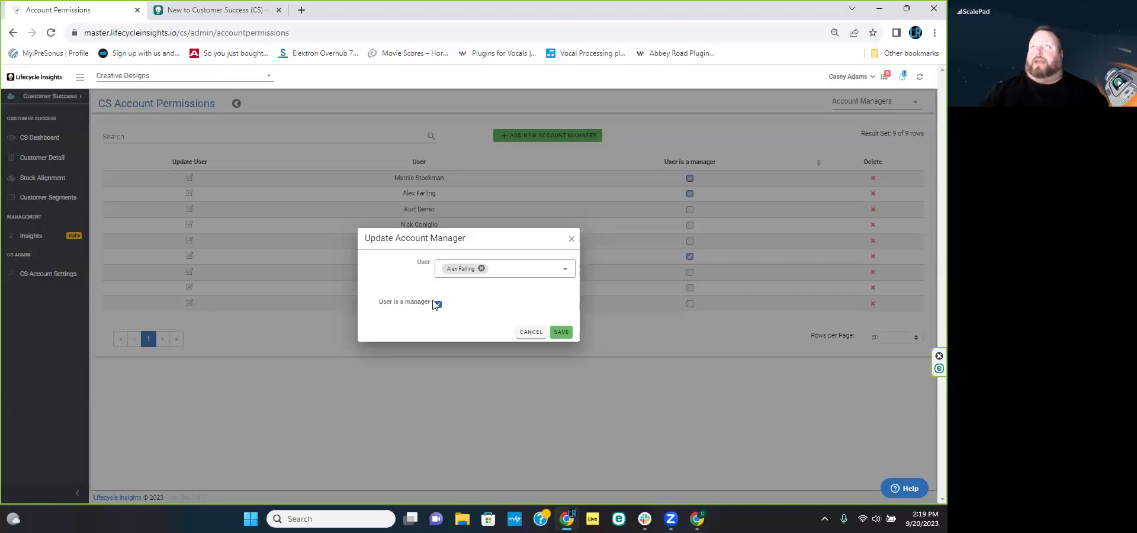
Close the account manager entry without saving and show the Account Groups list.
click(531, 332)
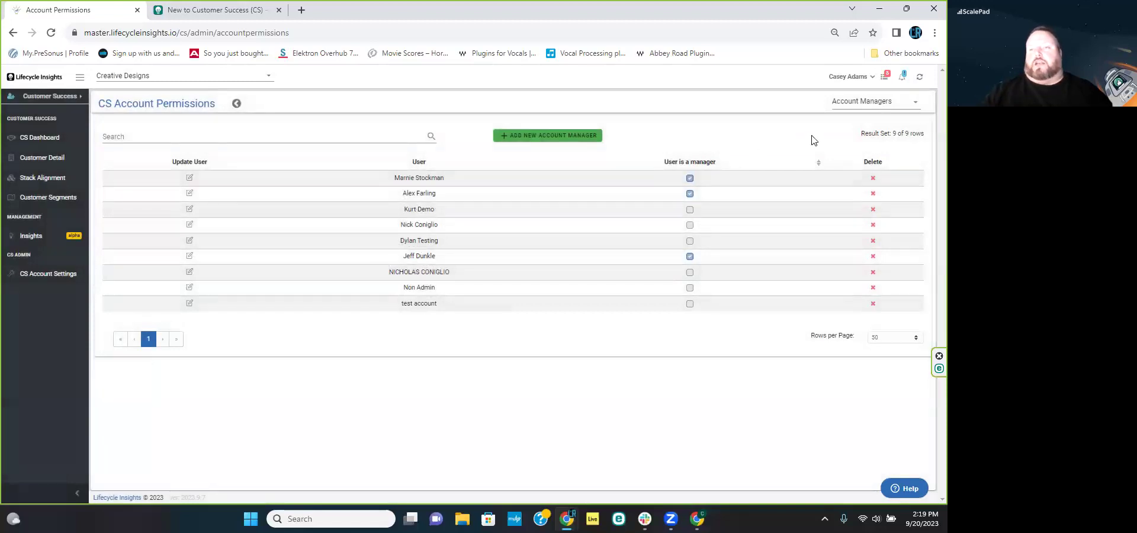
click(879, 105)
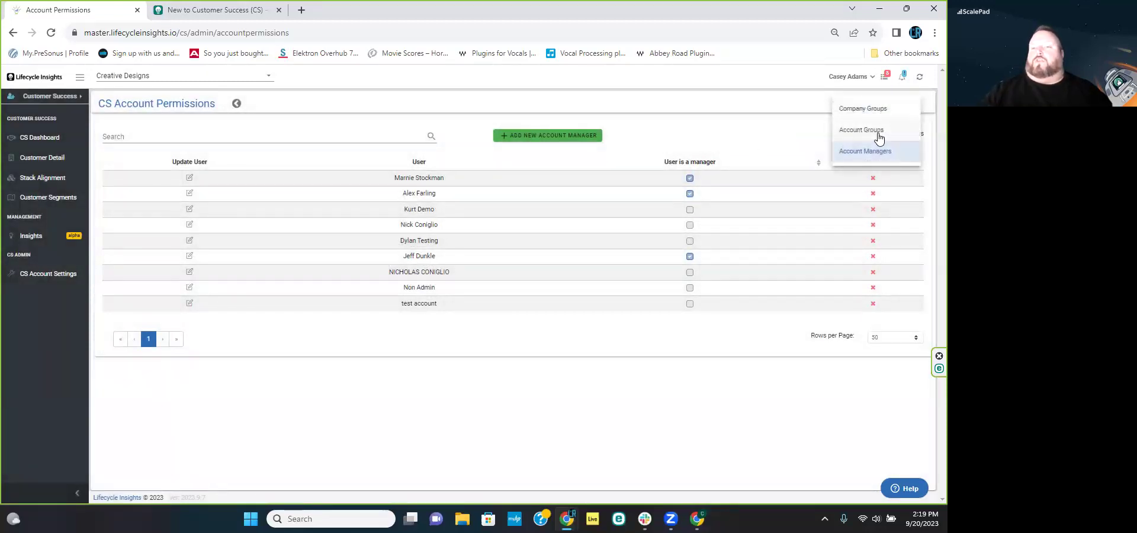
click(878, 136)
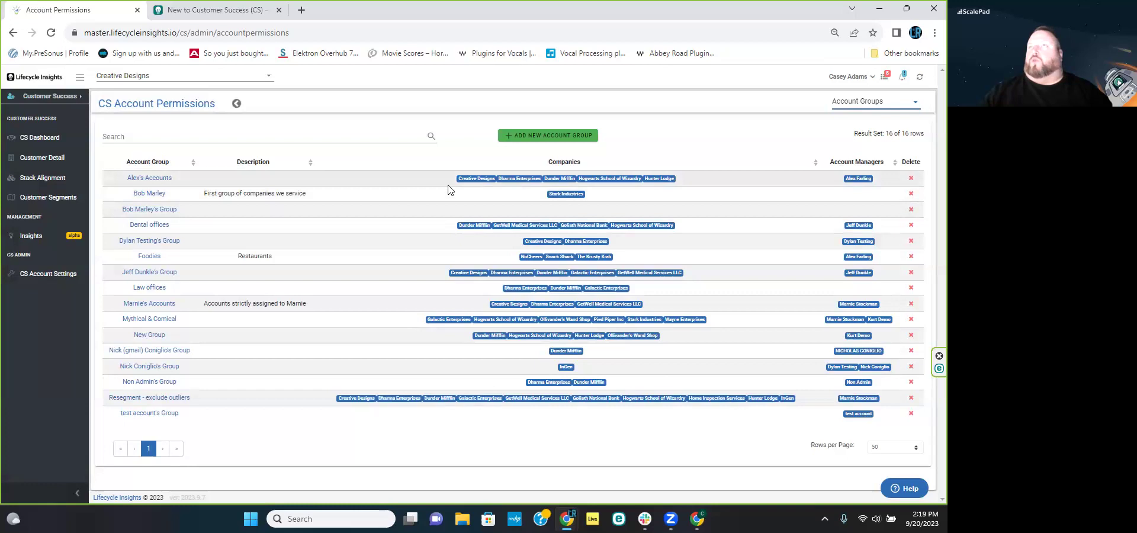
Open the first account group for editing and examine its name, description and available companies, keeping the current selection.
click(159, 179)
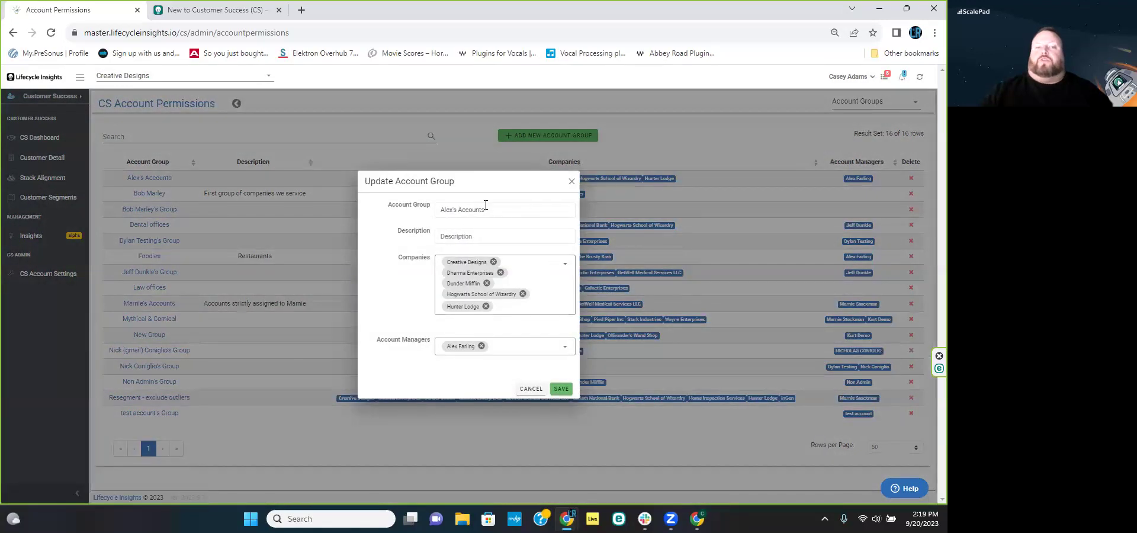
triple_click(483, 210)
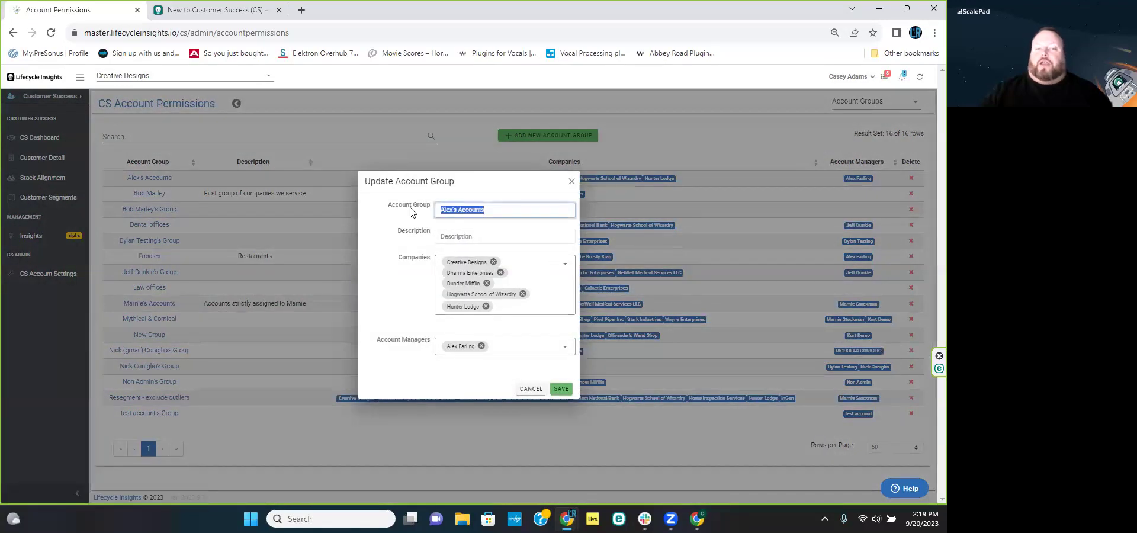
click(497, 236)
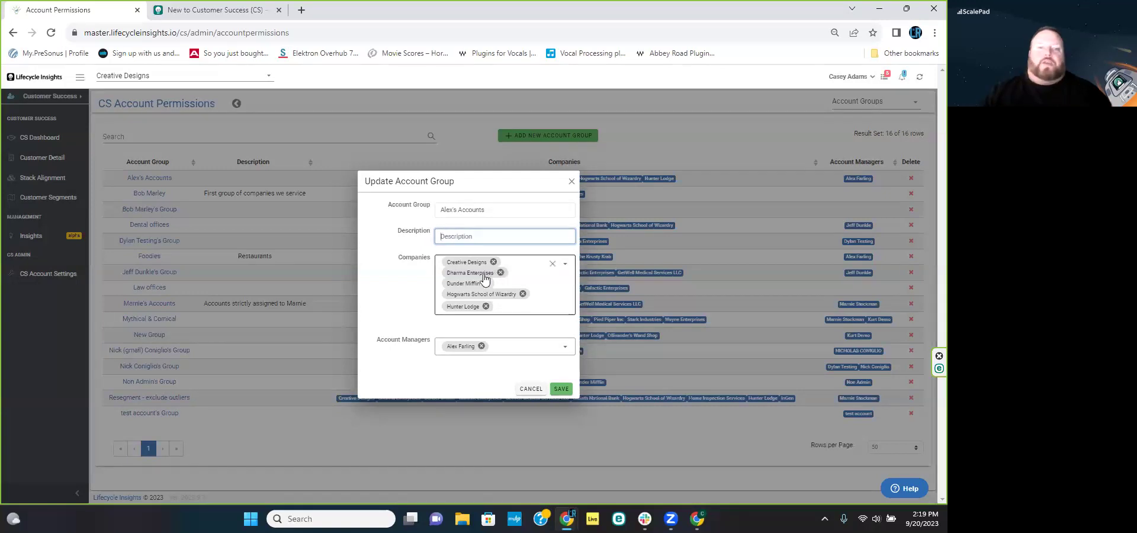
click(567, 268)
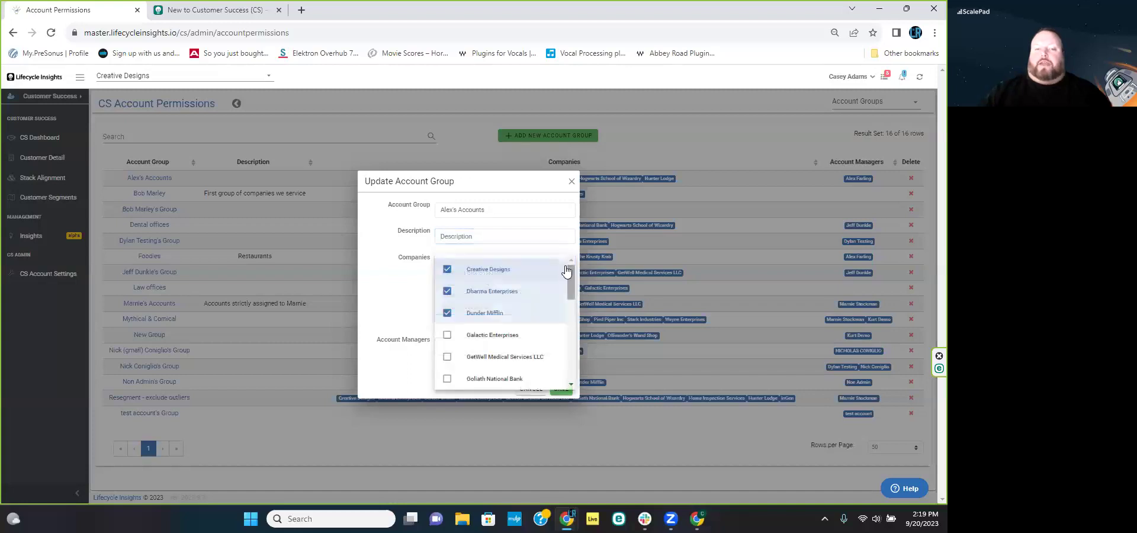
scroll(516, 307, down, 2)
scroll(516, 307, down, 3)
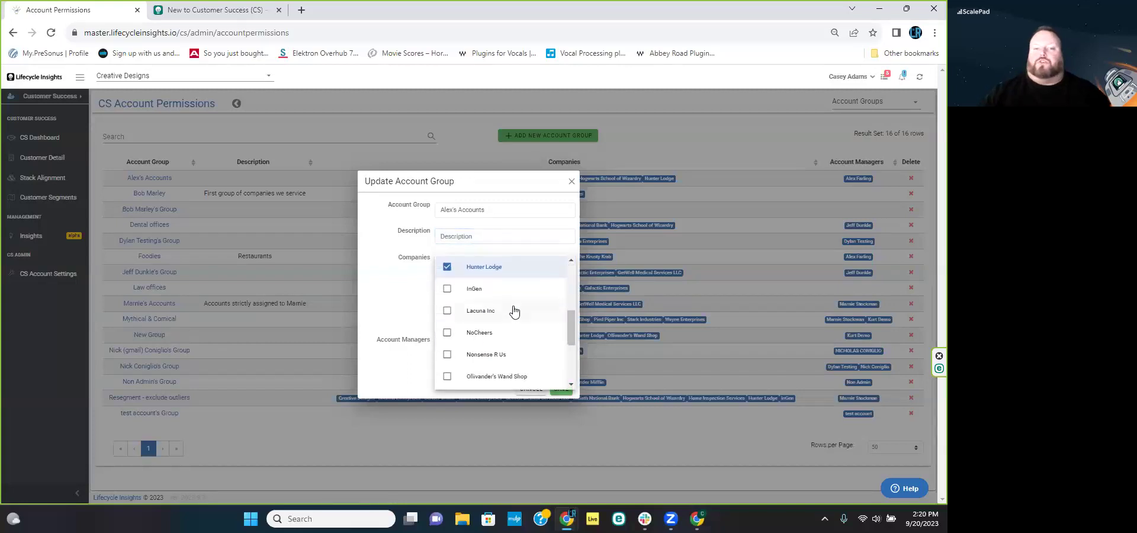
scroll(515, 307, up, 5)
scroll(514, 307, up, 1)
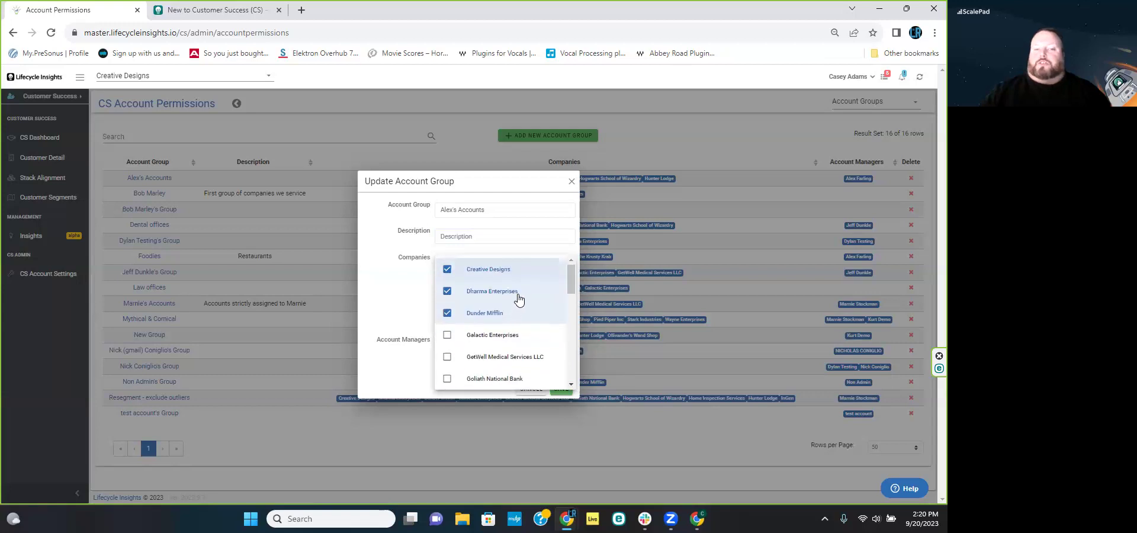
click(404, 285)
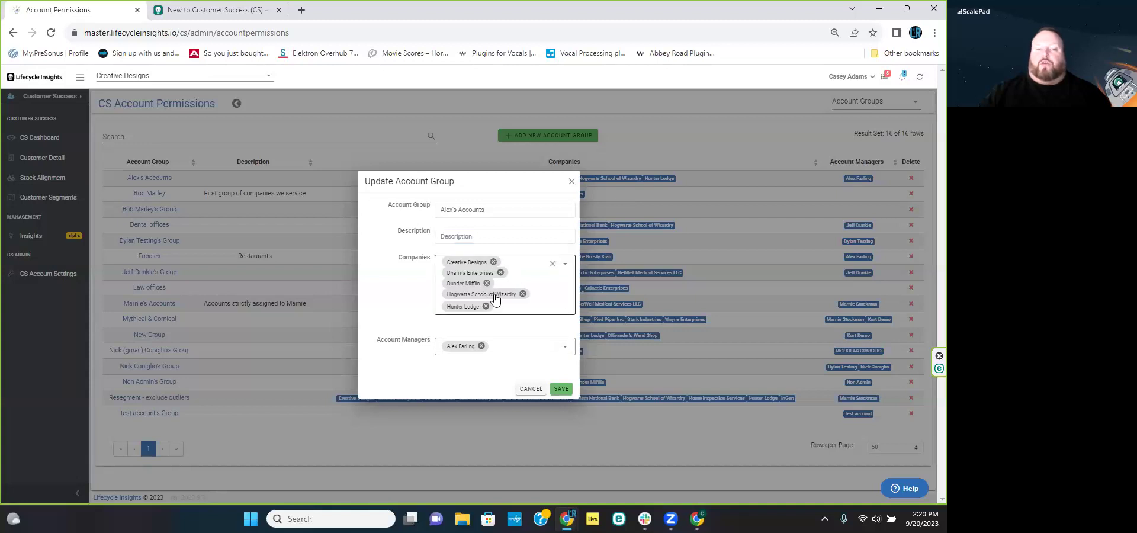
Look through the account managers available for the first account group, and close the group without saving.
click(521, 346)
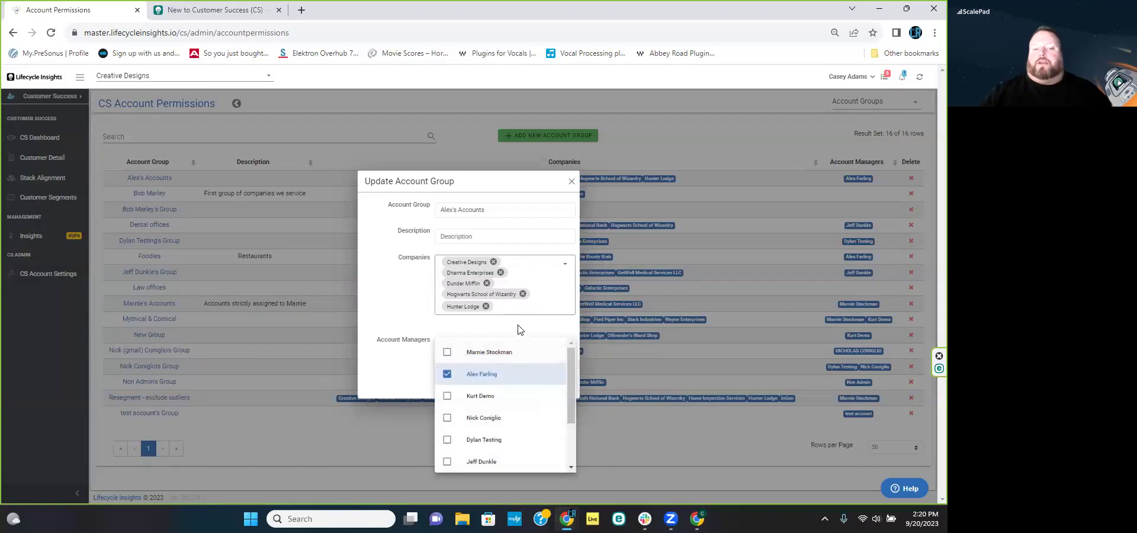
click(518, 330)
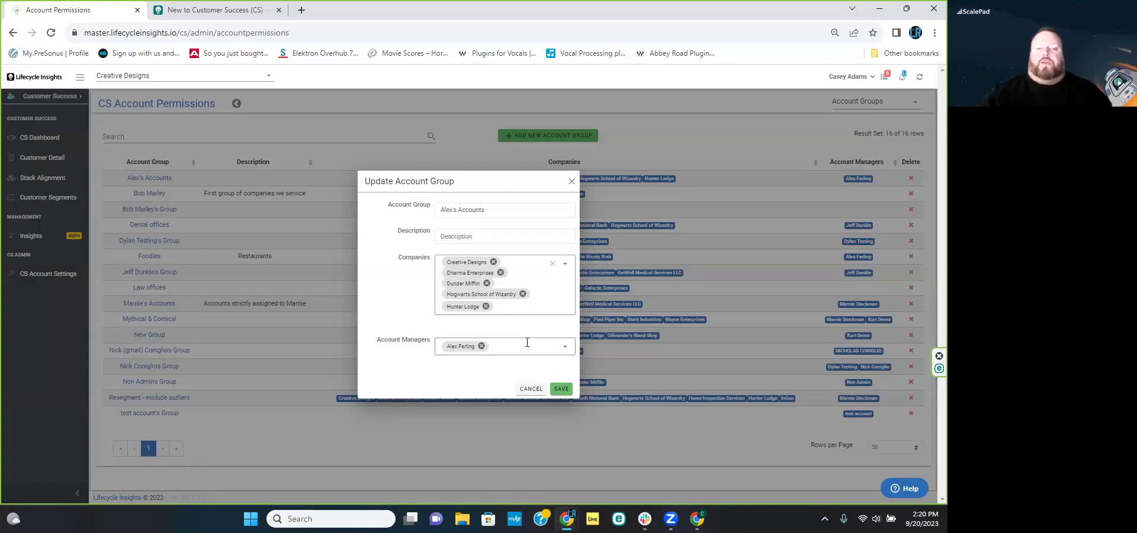
click(531, 388)
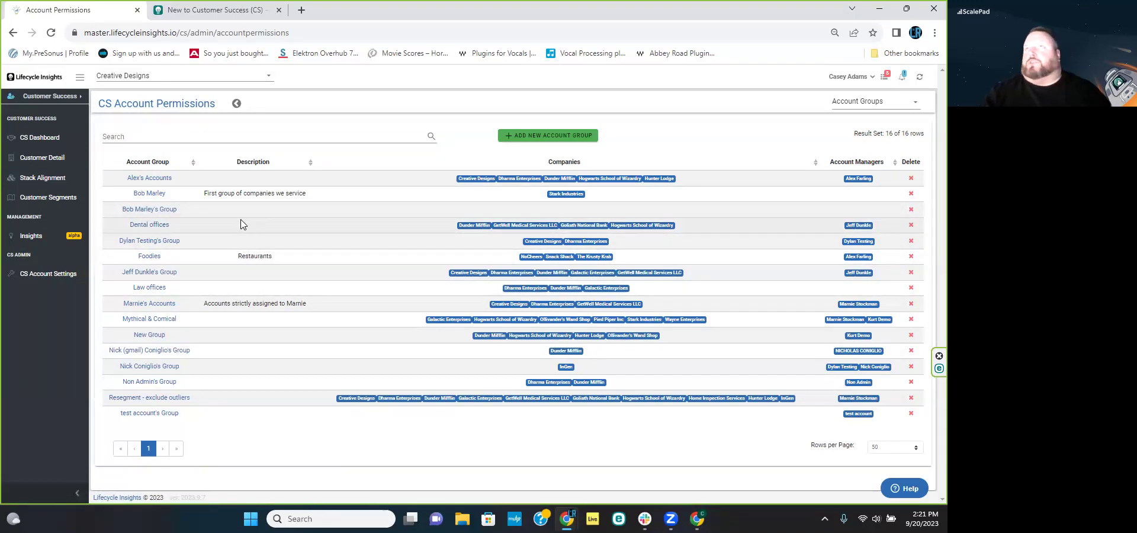
Open the Dental offices account group, review its name, companies and account manager, and close it without saving.
click(153, 225)
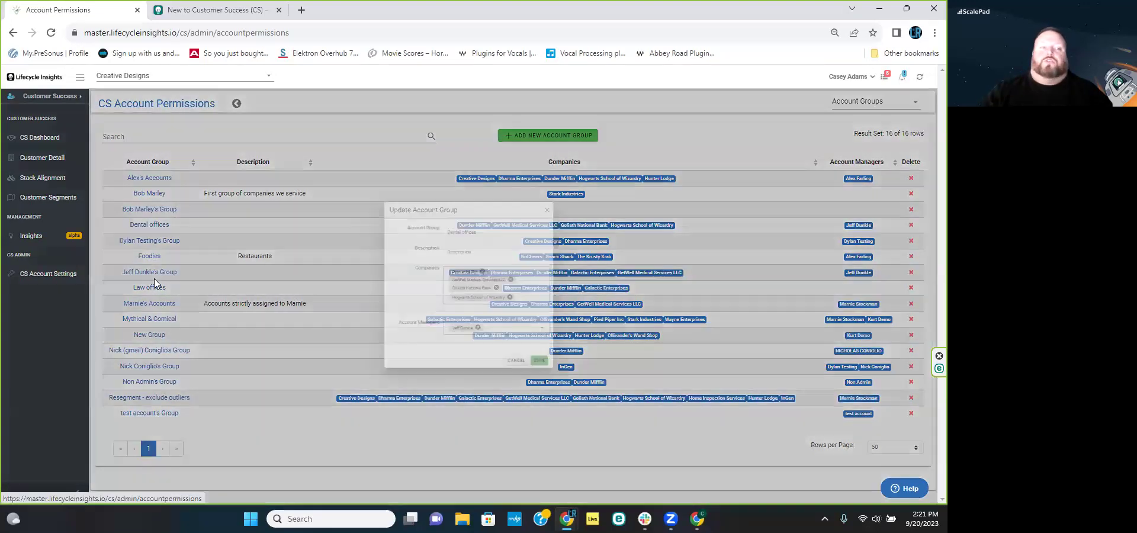
drag(504, 215, 435, 216)
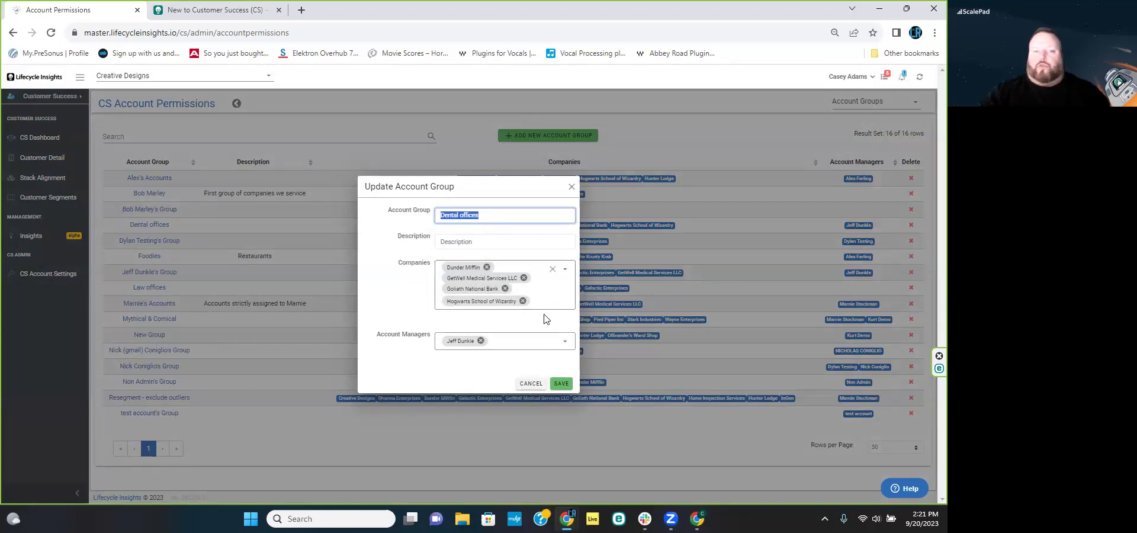
click(531, 384)
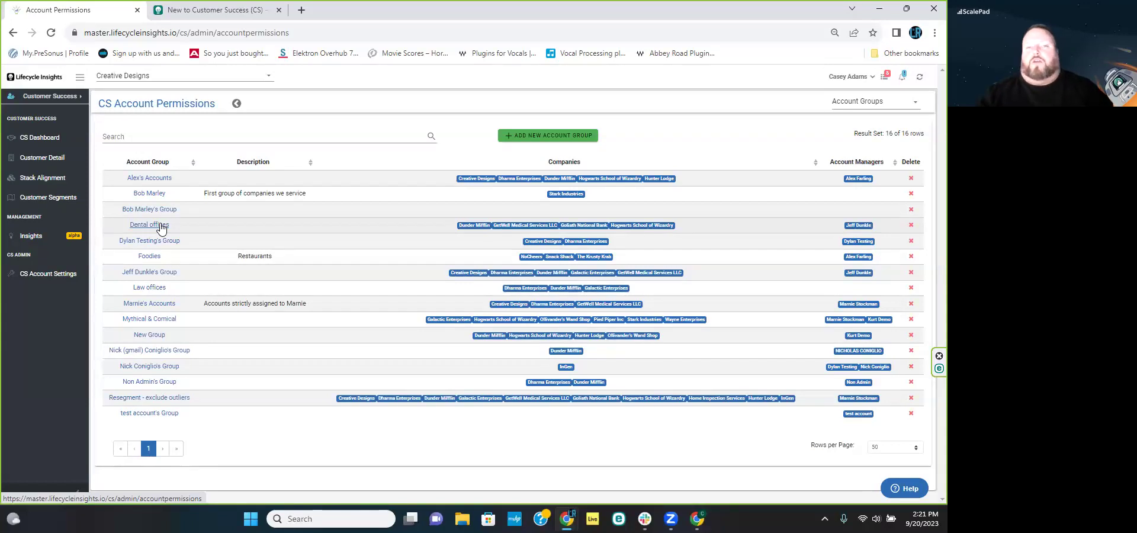
Show the Company Groups list and look through the account groups assigned to each company.
click(913, 102)
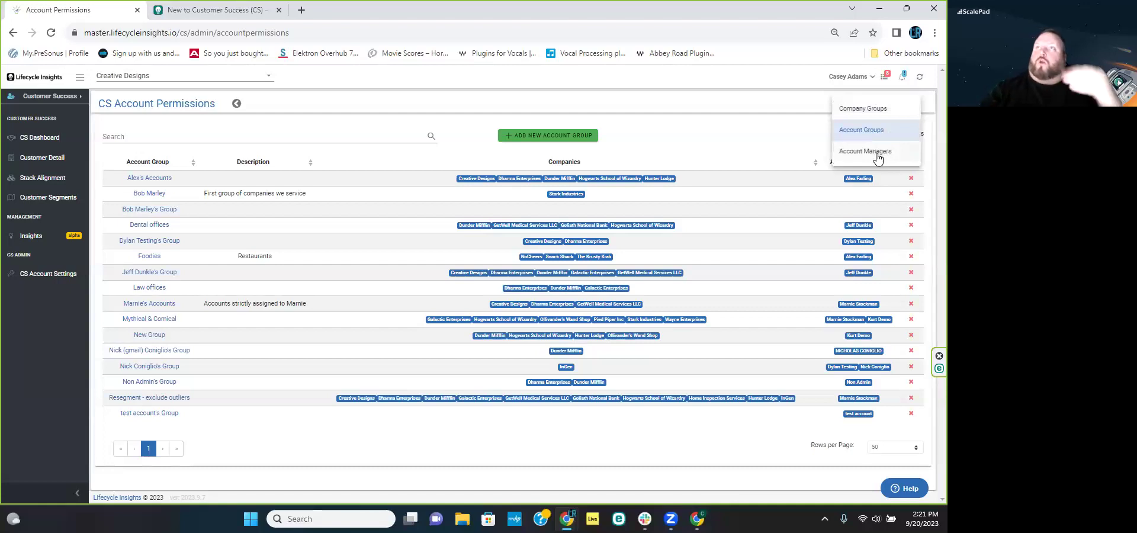
click(870, 110)
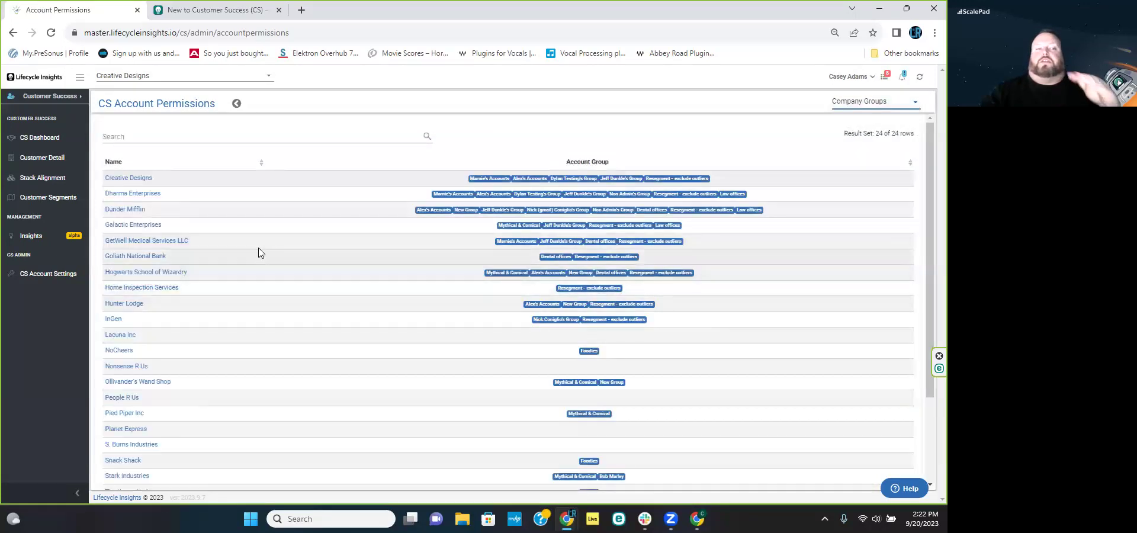
scroll(164, 236, down, 2)
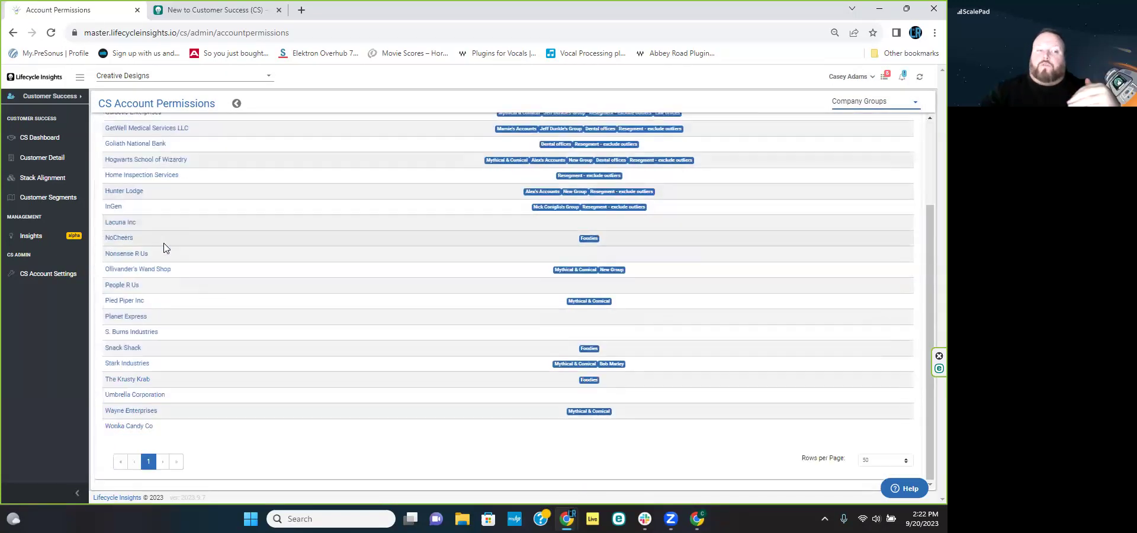
scroll(172, 249, up, 2)
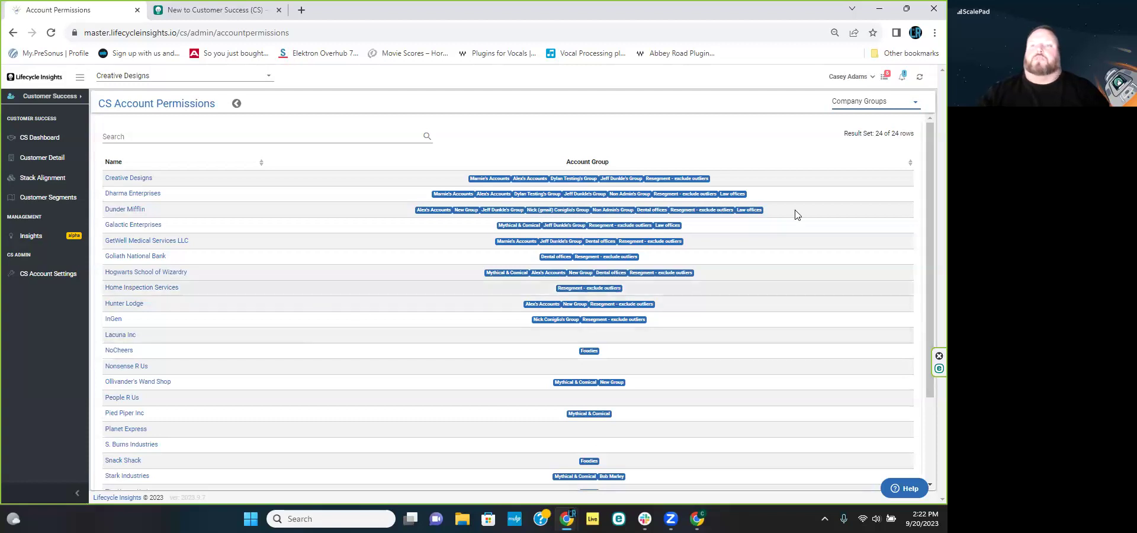
click(873, 103)
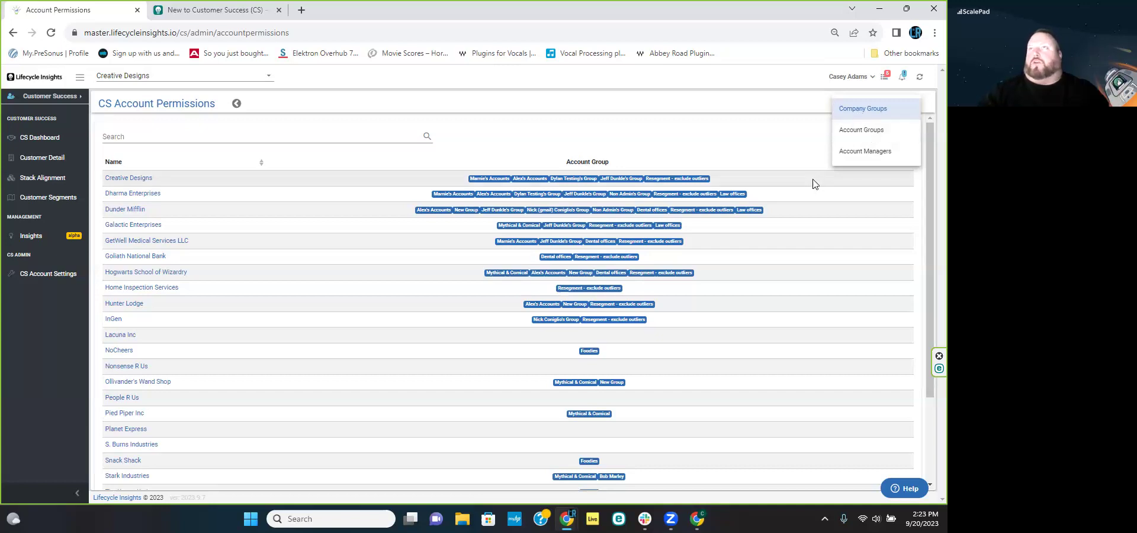
click(711, 146)
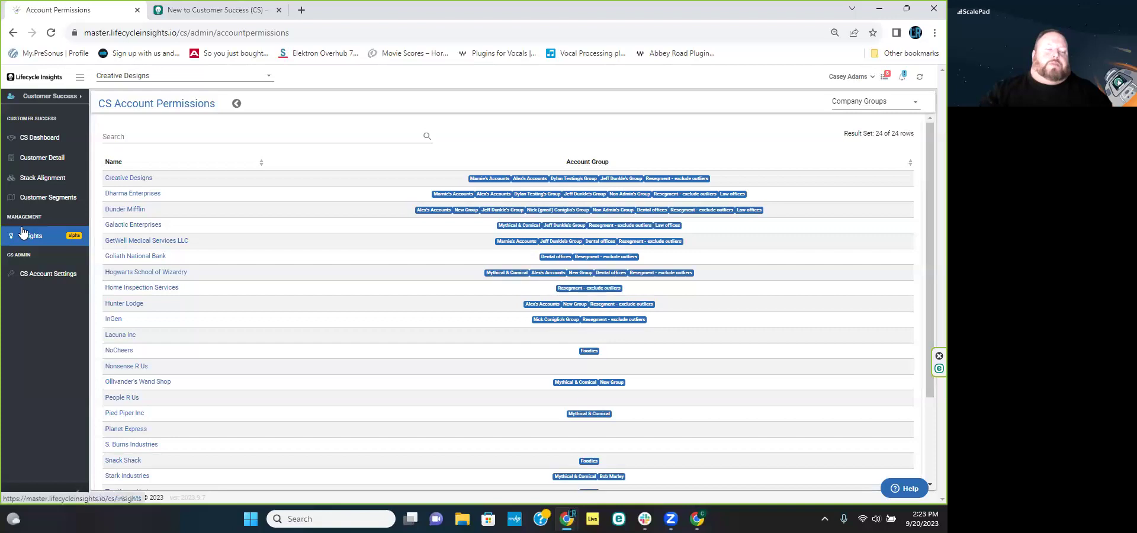
Return to the CS Dashboard and inspect the at-risk segment of the Customers by Health chart.
click(59, 139)
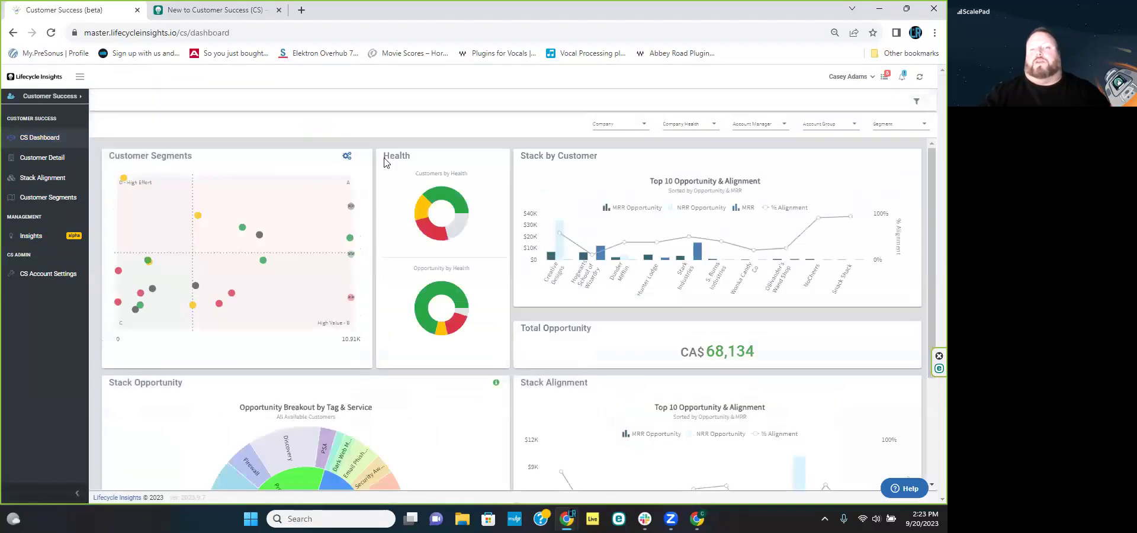
mouse_move(434, 230)
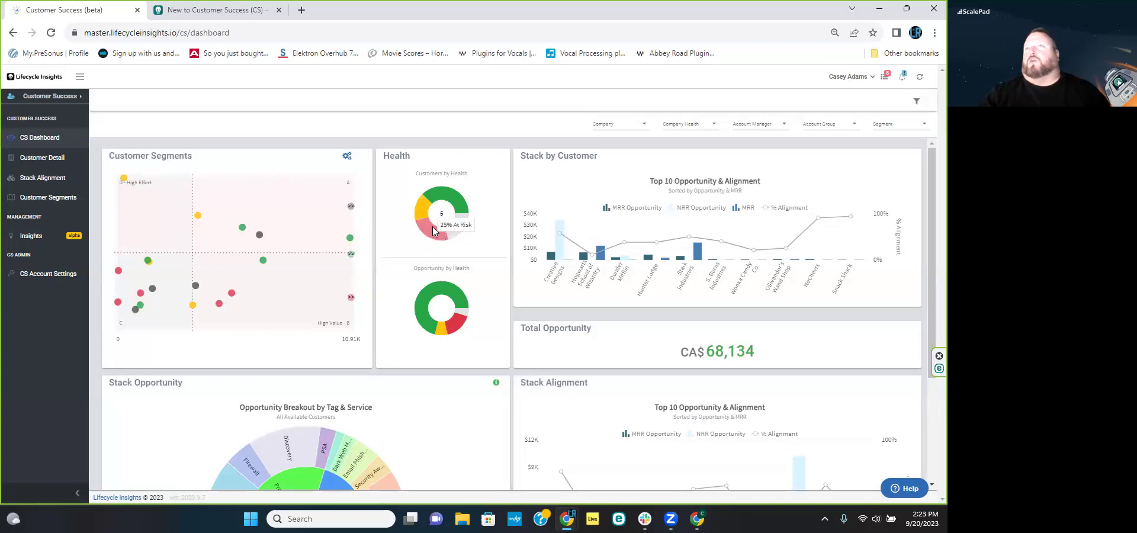